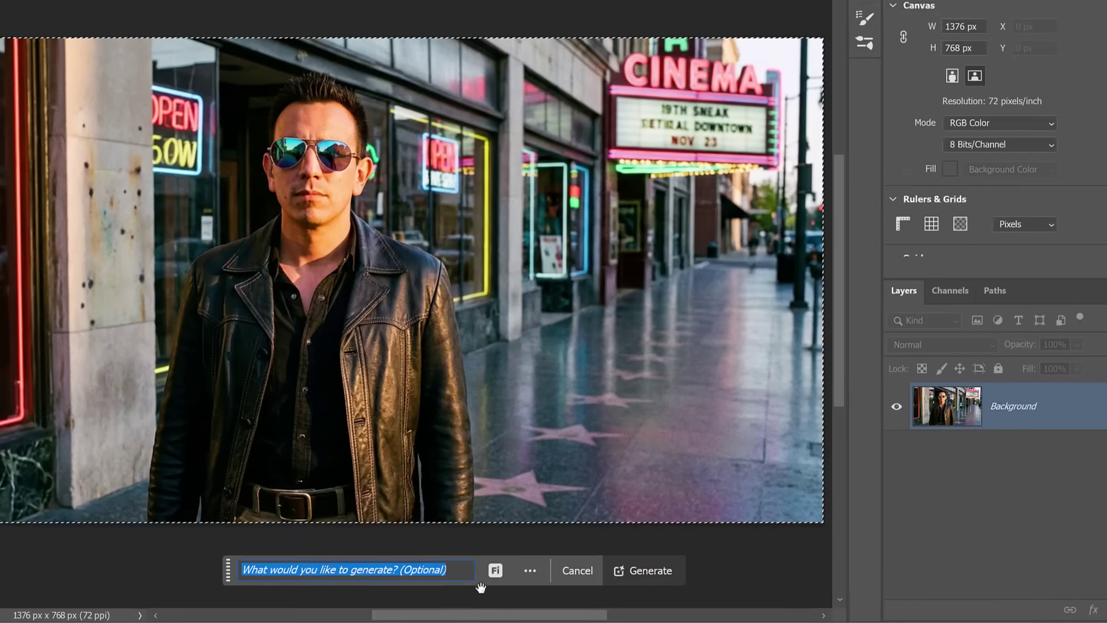
- Show the Firefly model picker beside the Generative Fill prompt
left_click(487, 578)
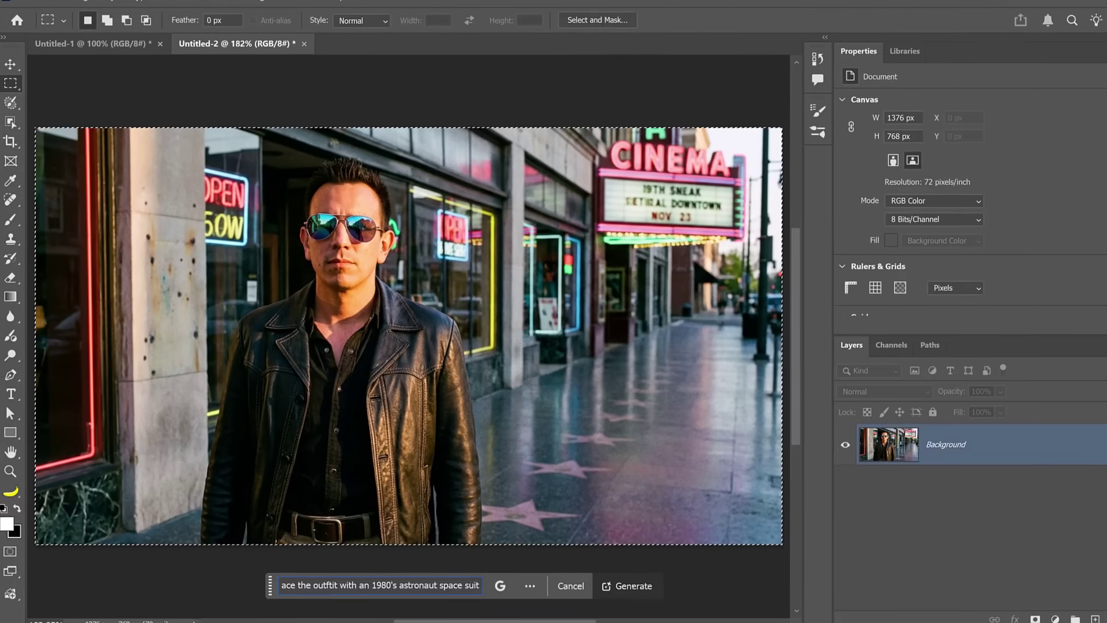
- Run Virtual try-on with the outdoor portrait and brown leather jacket, and place the result on the board
key("Return")
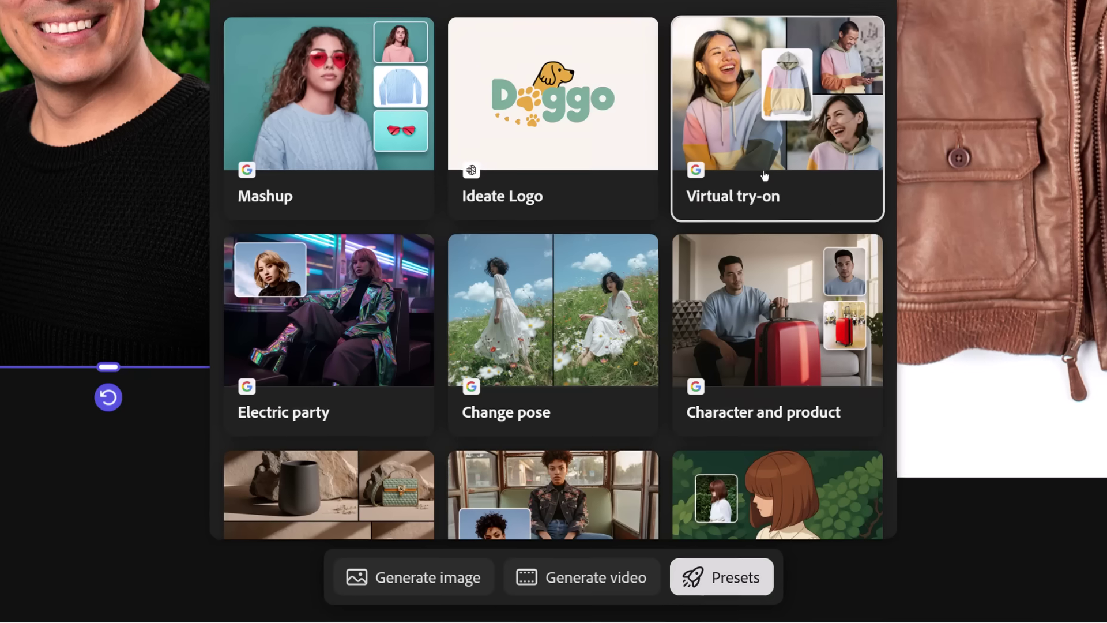
left_click(760, 186)
left_click(324, 383)
left_click(425, 431)
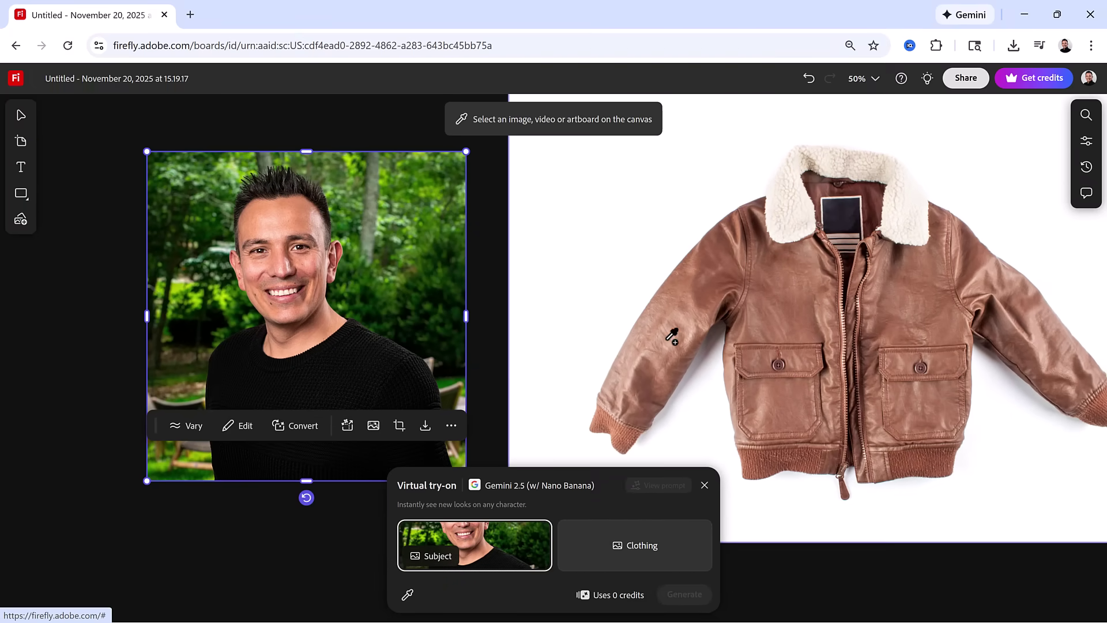
left_click(672, 335)
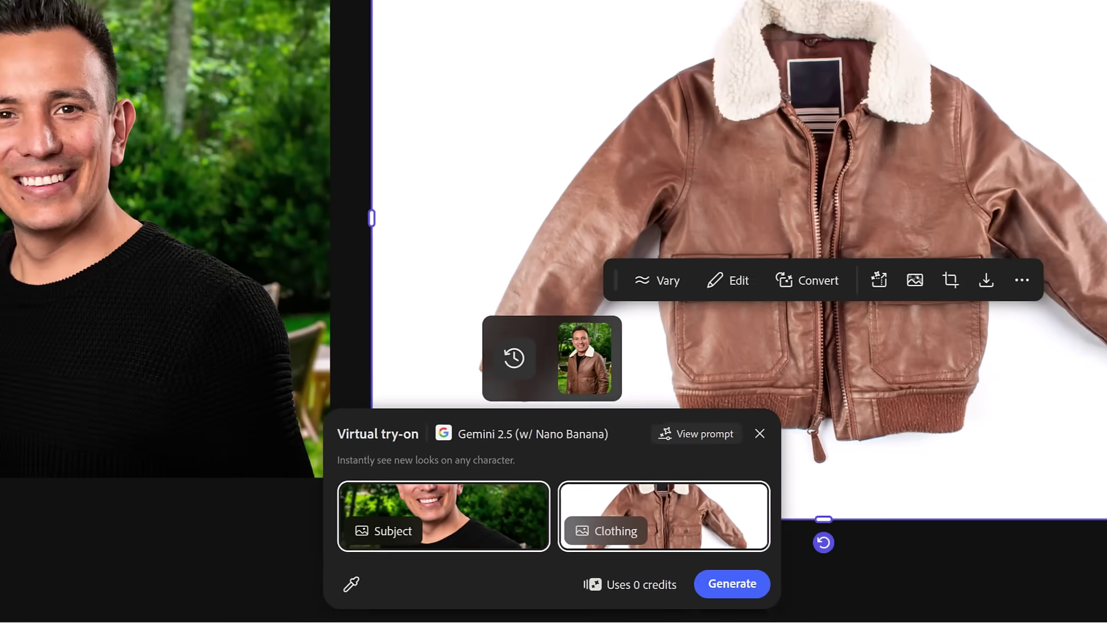
scroll(494, 265, "right", 10)
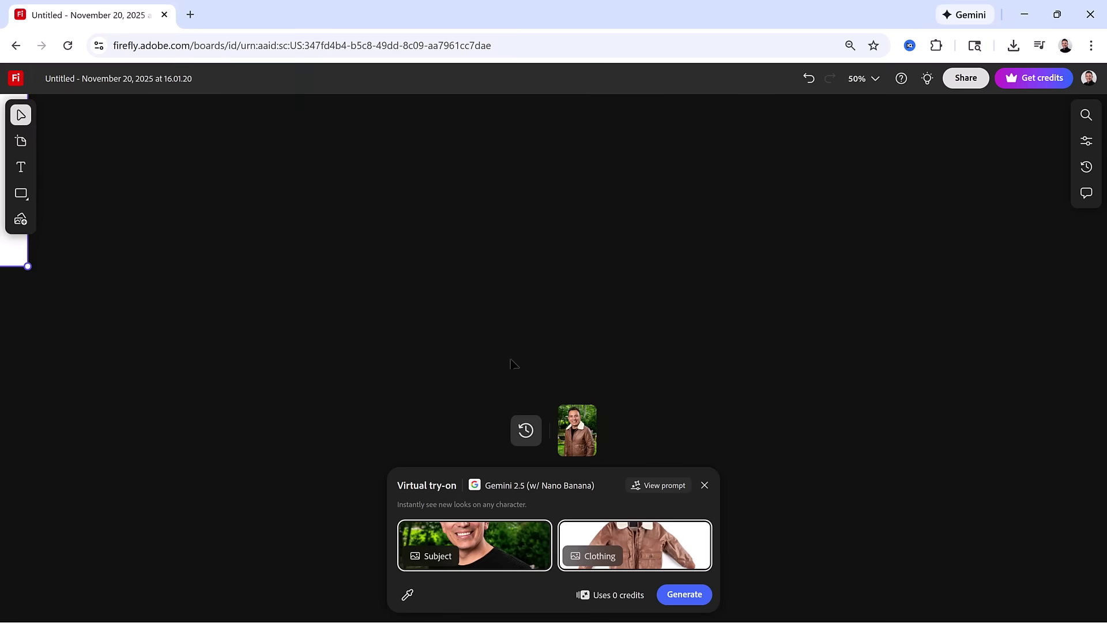
left_click(580, 418)
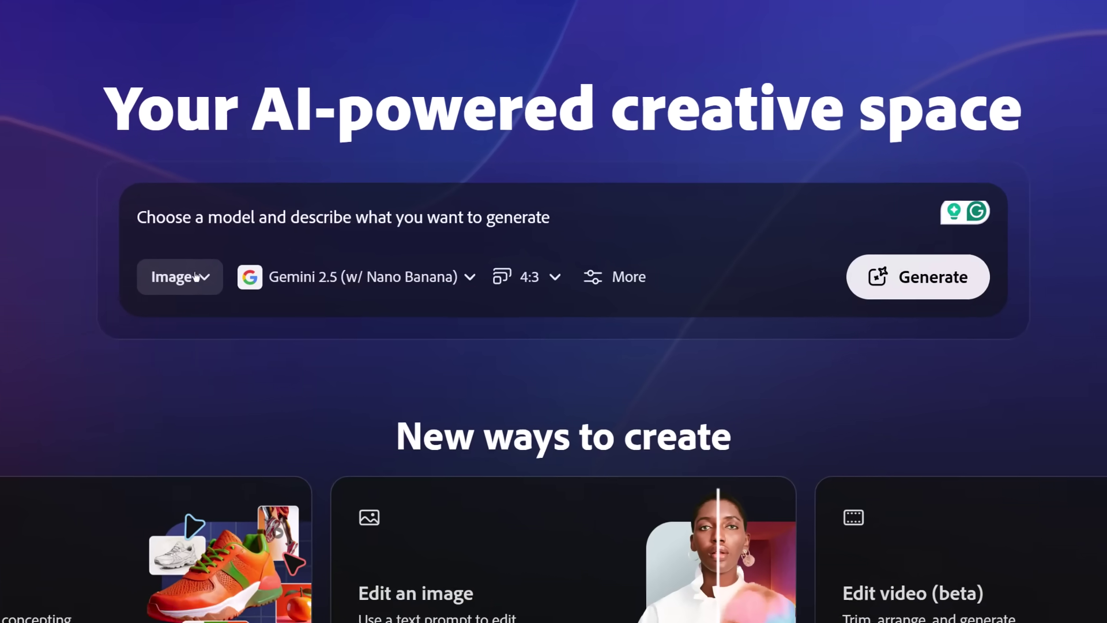
- Keep Image output and the Gemini 2.5 model, then go to the Generate image page
left_click(386, 287)
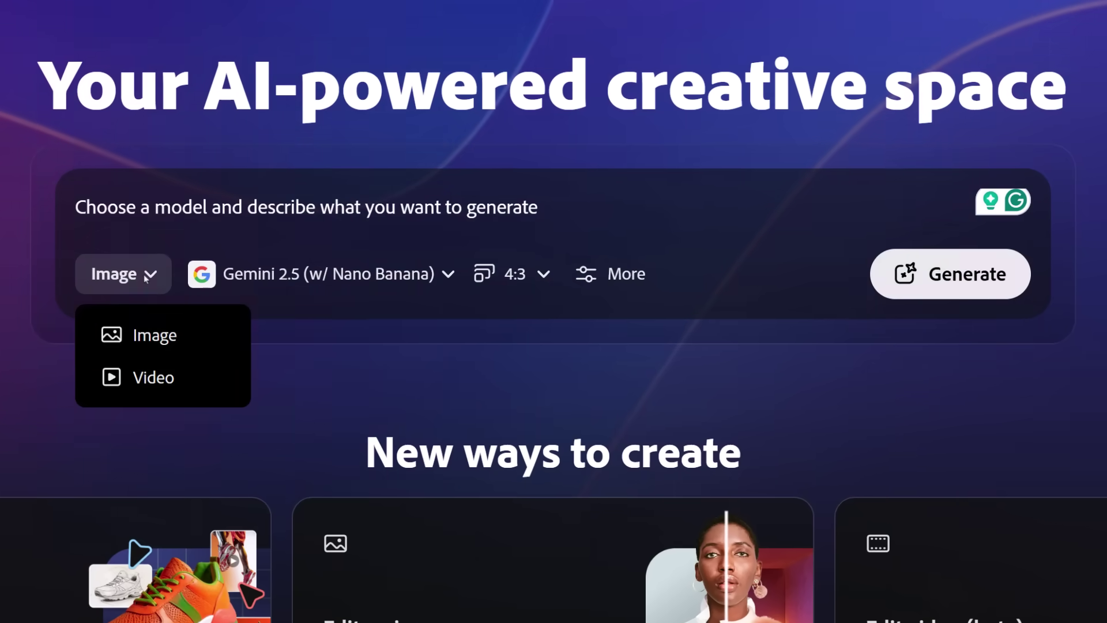
left_click(151, 337)
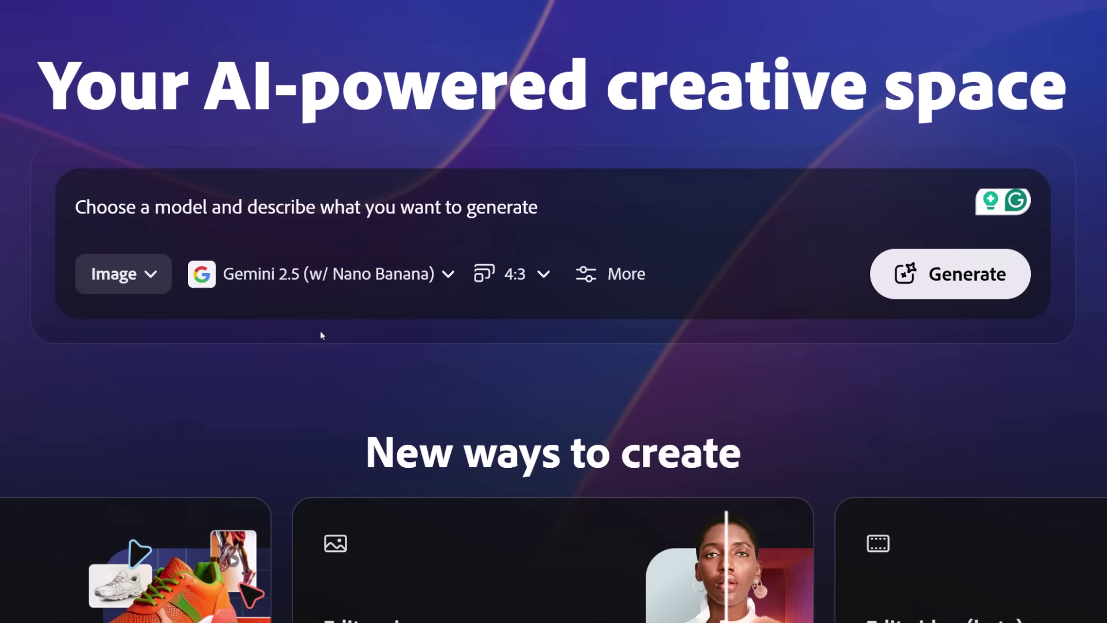
left_click(399, 285)
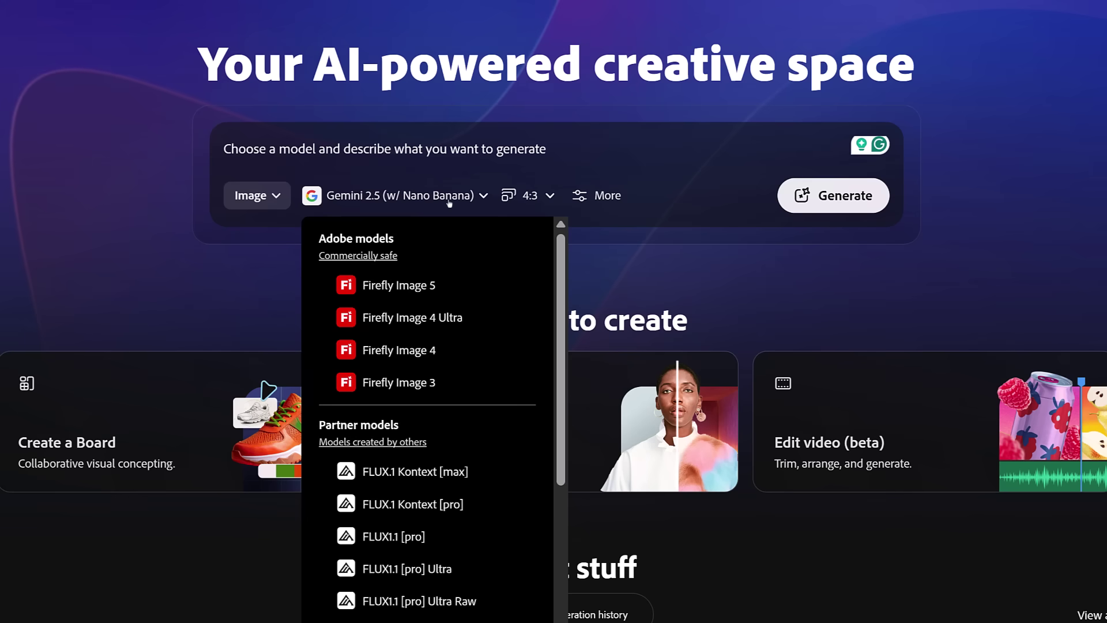
scroll(449, 276, "down", 4)
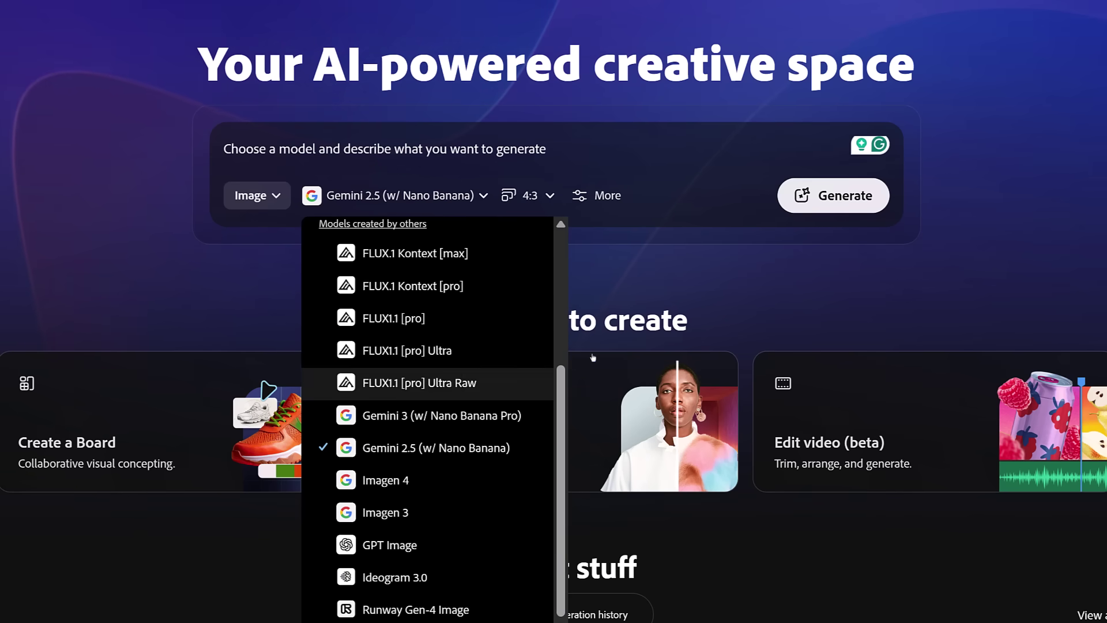
left_click(612, 260)
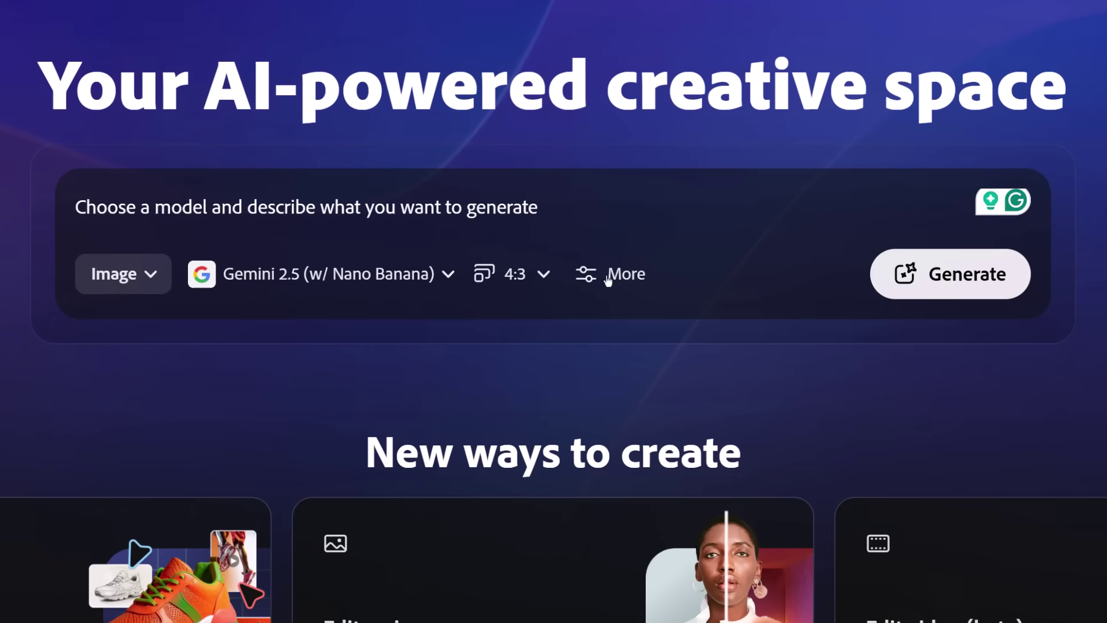
left_click(615, 278)
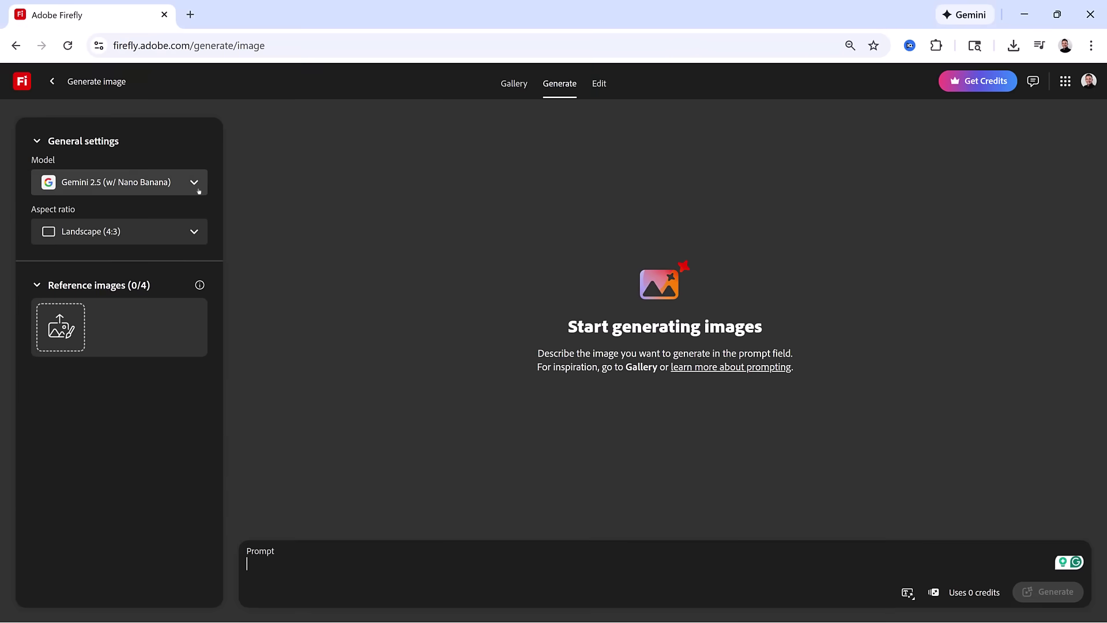
- Switch to Gemini 3 (w/ Nano Banana Pro) at Landscape (4:3) and start adding a reference image
left_click(195, 186)
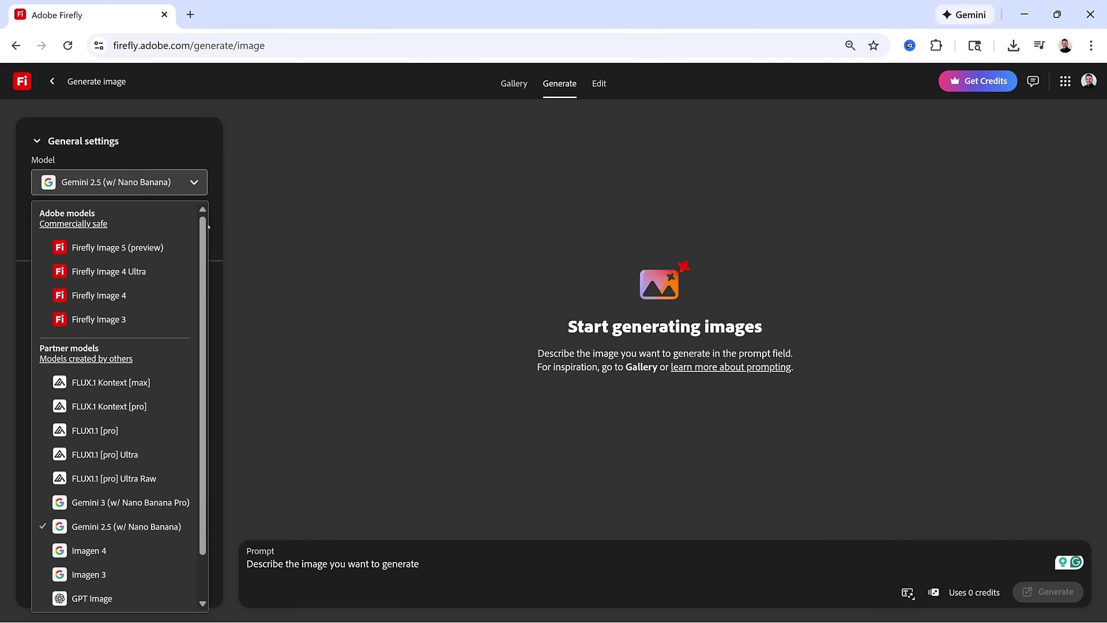
scroll(144, 374, "down", 2)
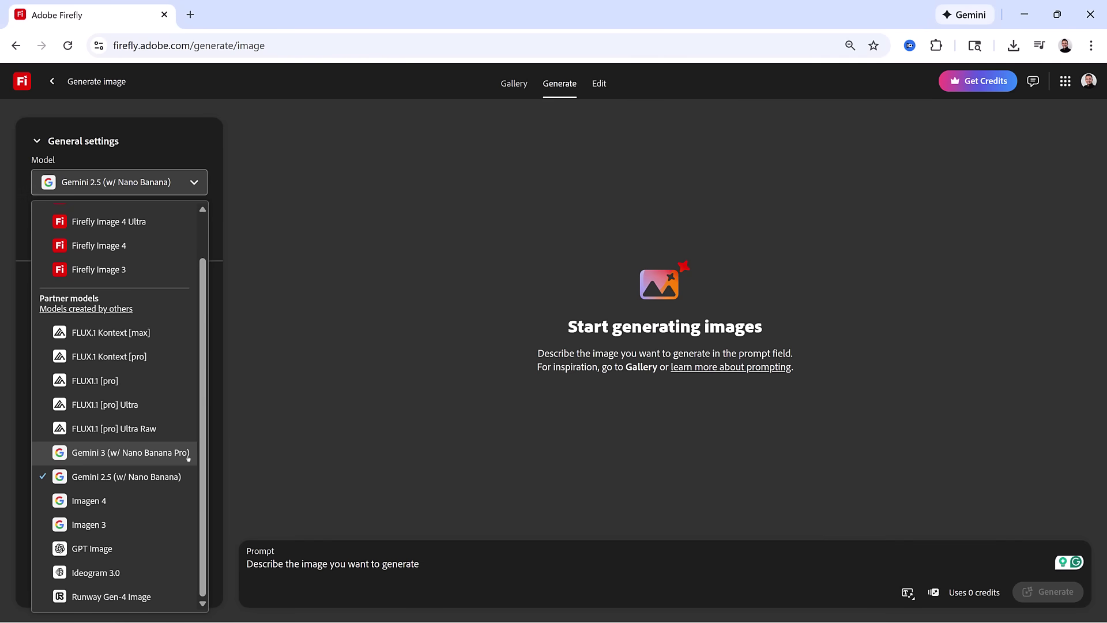
left_click(188, 458)
left_click(201, 232)
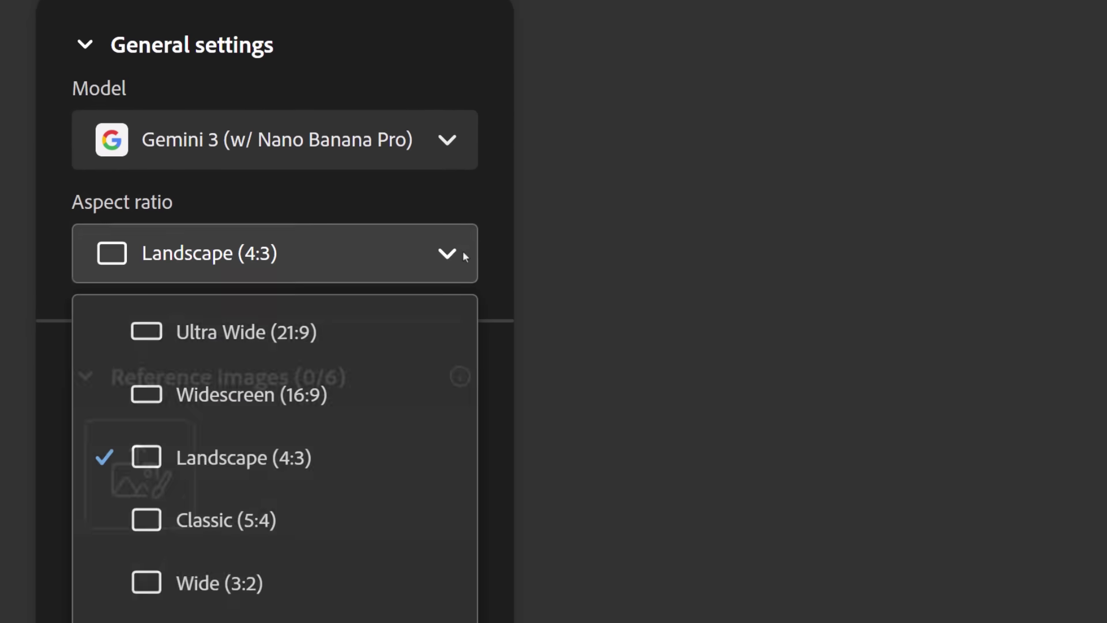
left_click(463, 254)
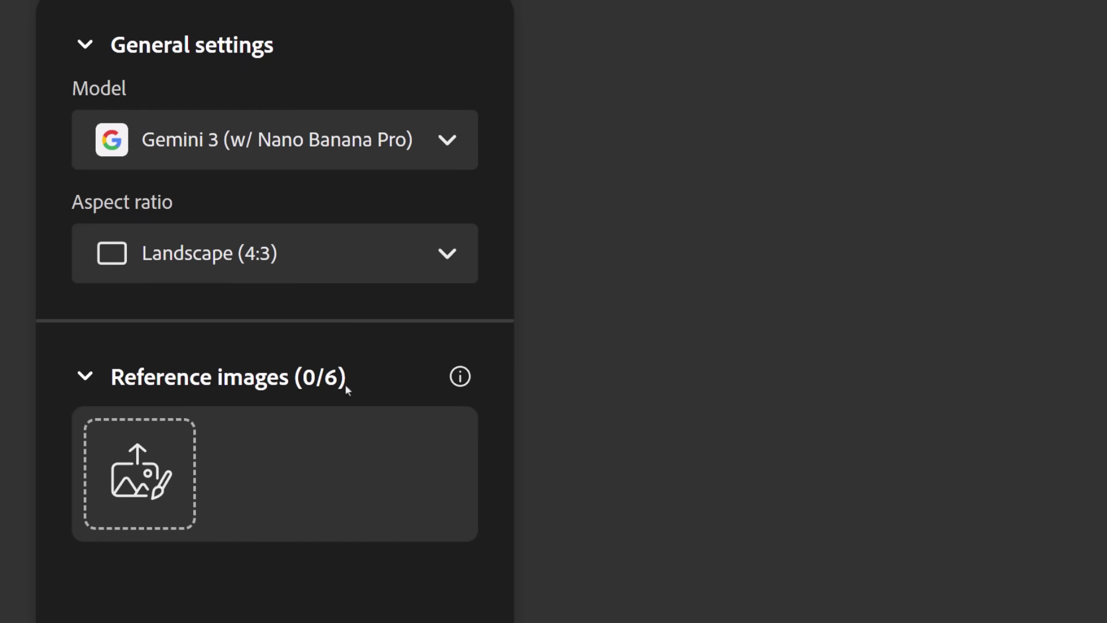
left_click(166, 487)
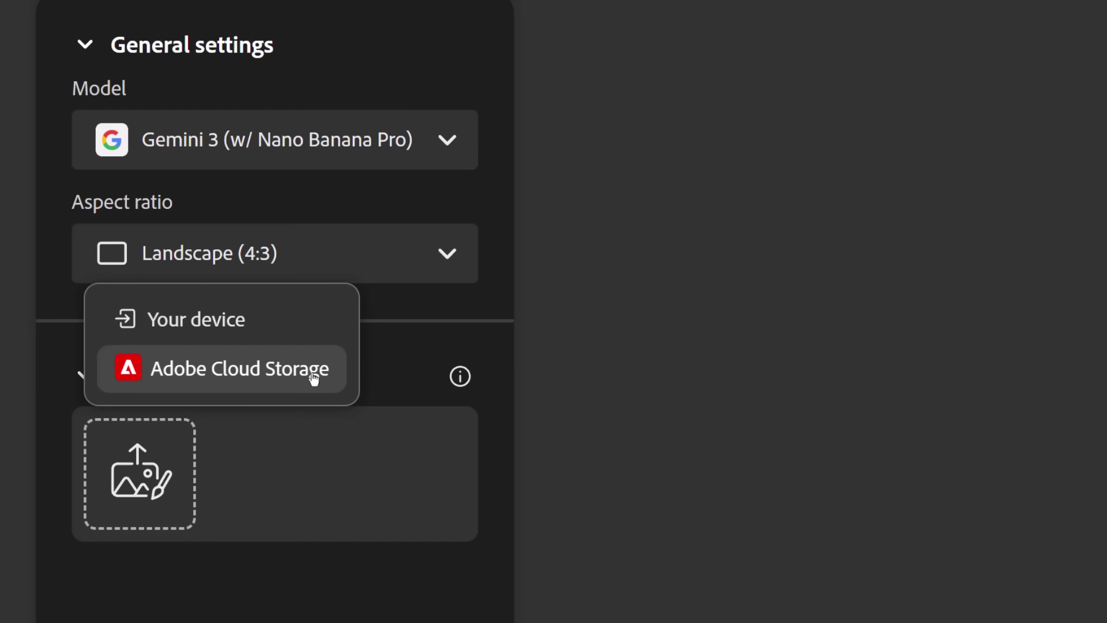
- Upload jr-outdoor.jpg and baby.jpg from the device as reference images
left_click(304, 321)
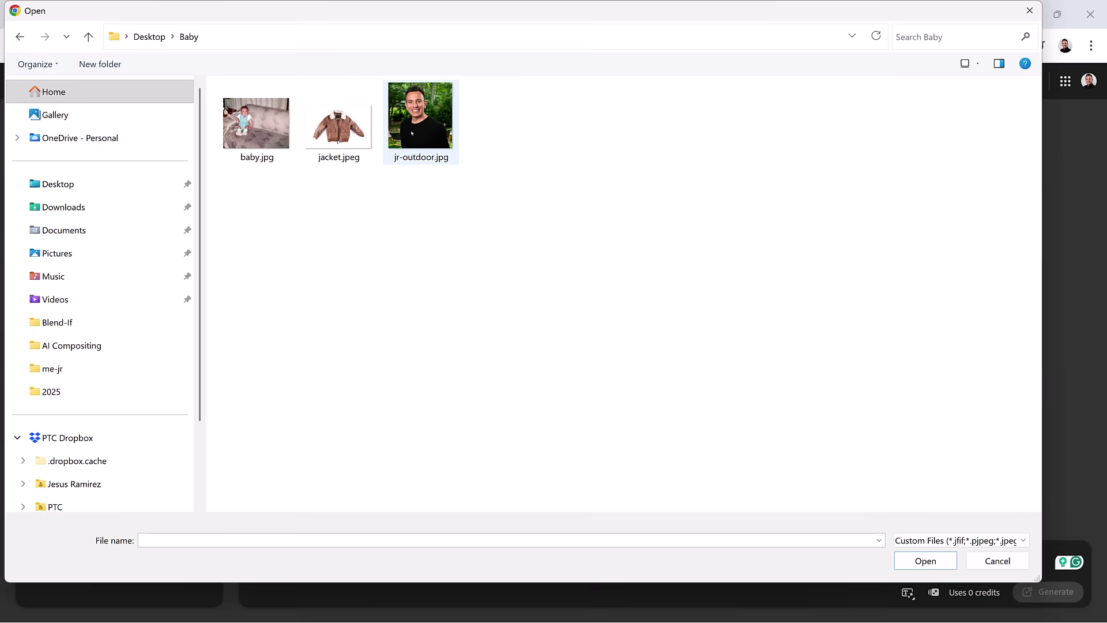
left_click(412, 132)
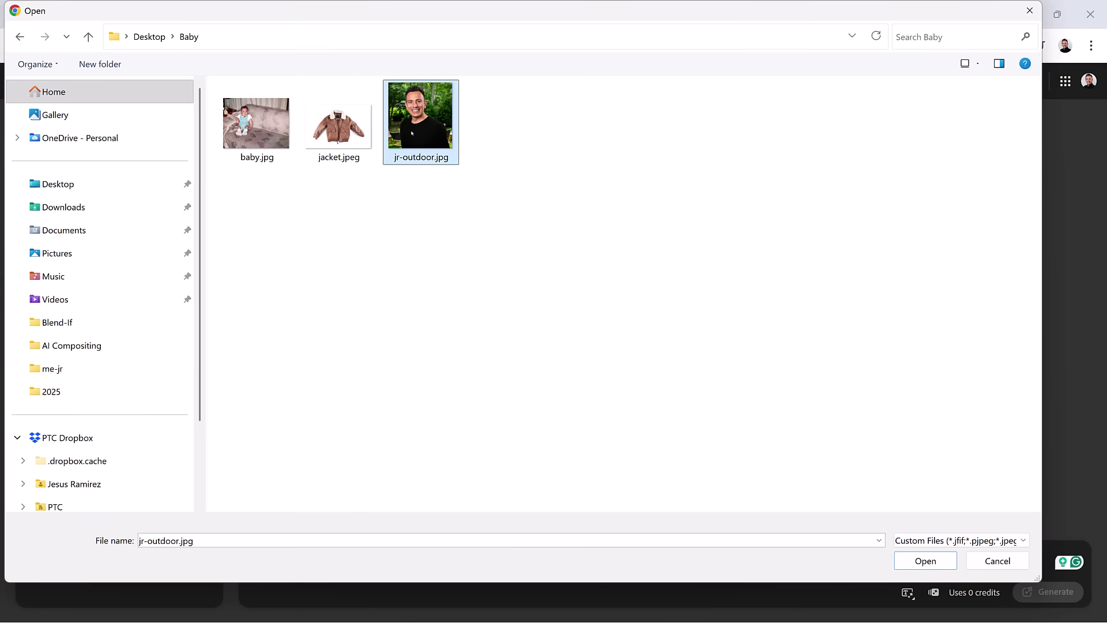
double_click(412, 132)
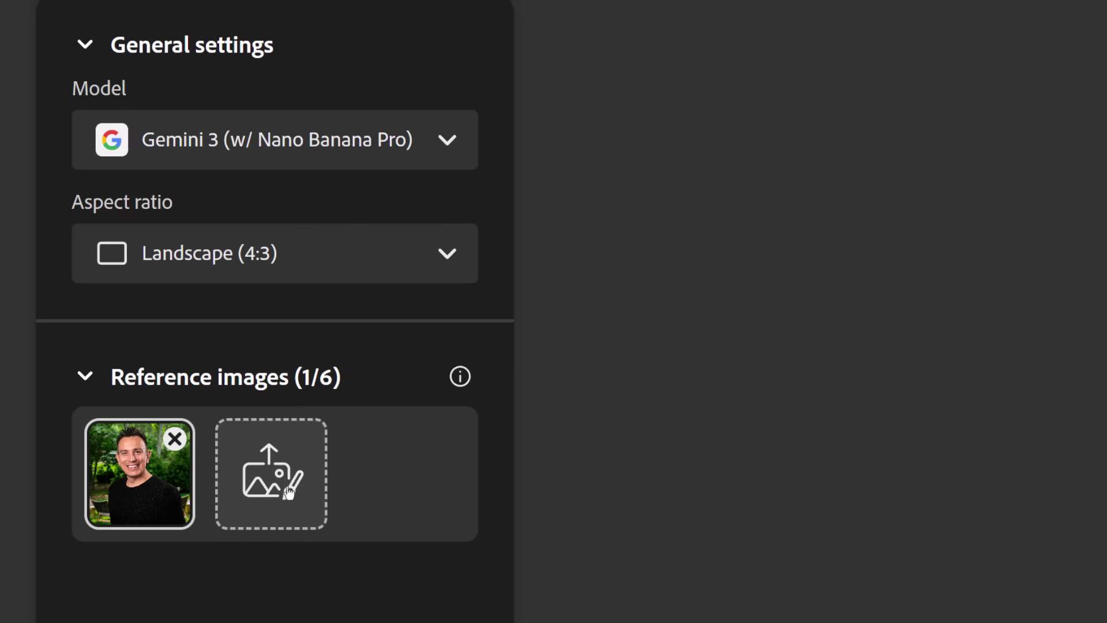
left_click(288, 491)
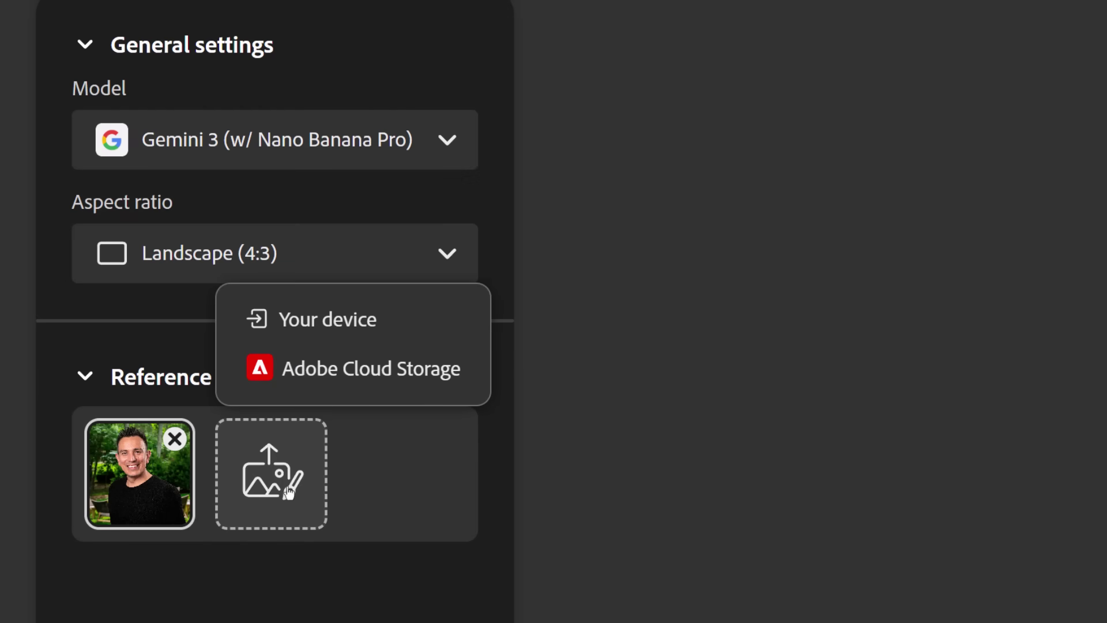
left_click(402, 327)
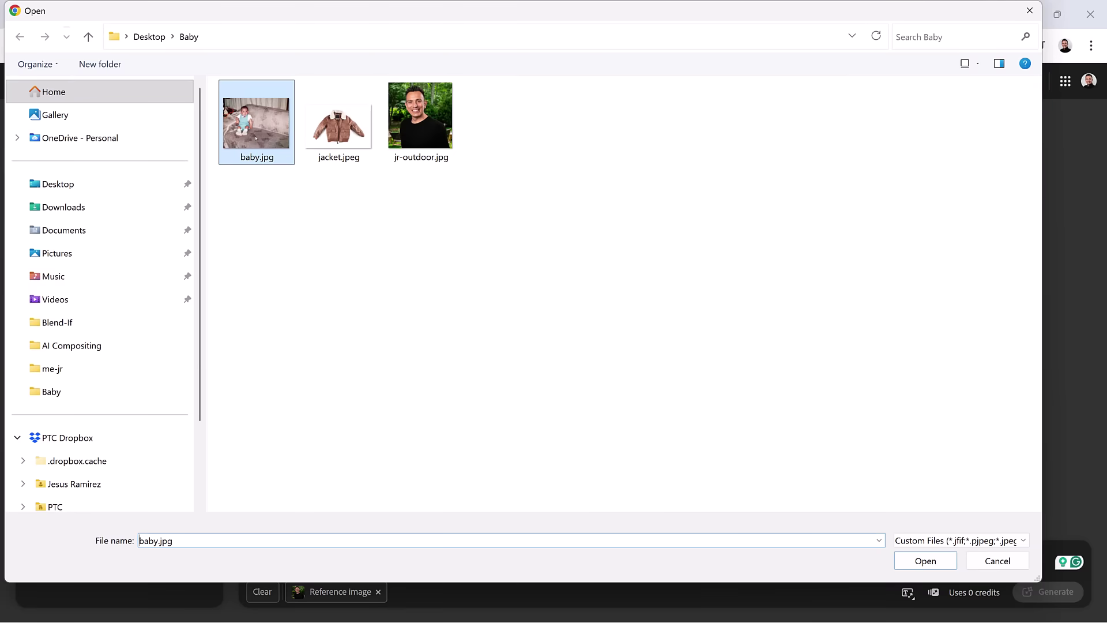
double_click(256, 137)
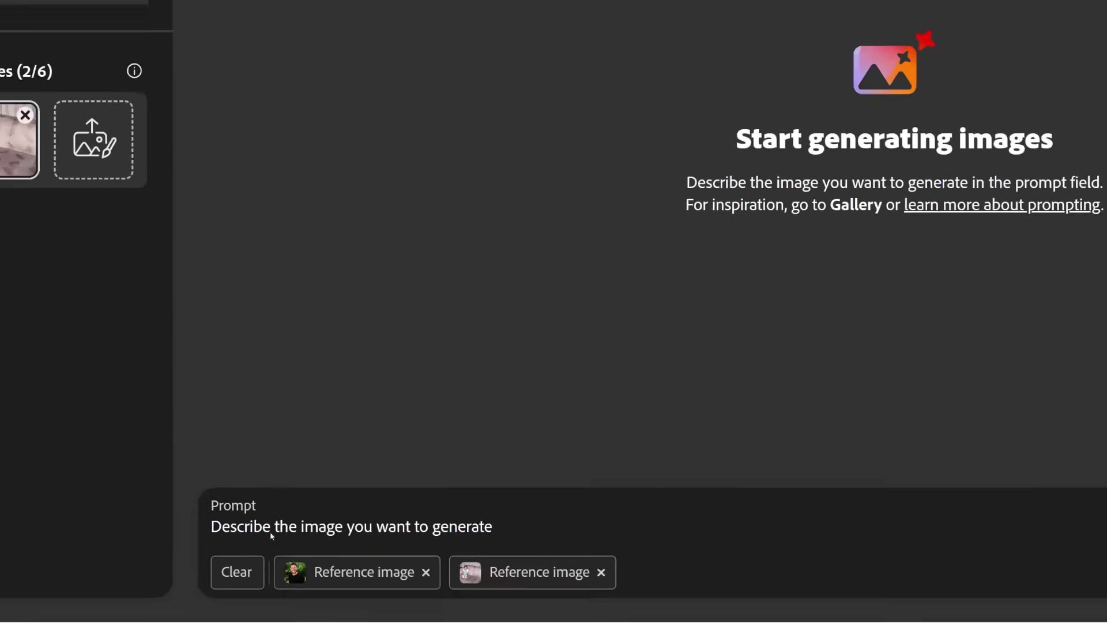
- Generate an image with the prompt 'have the man hold the baby'
left_click(286, 564)
type("have the man hold ")
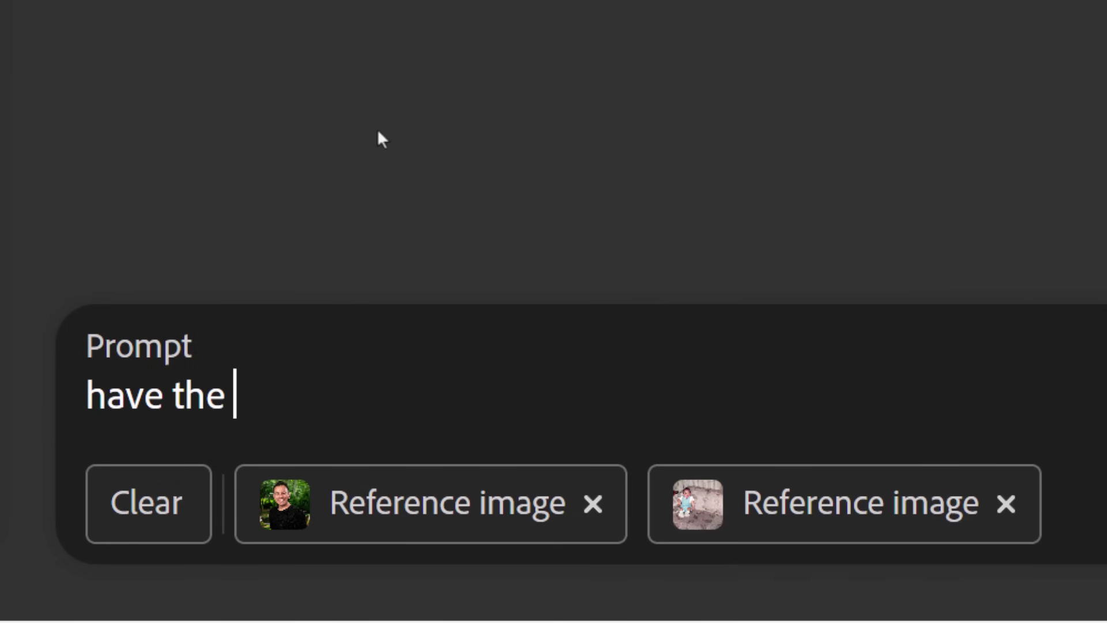
type("the baby")
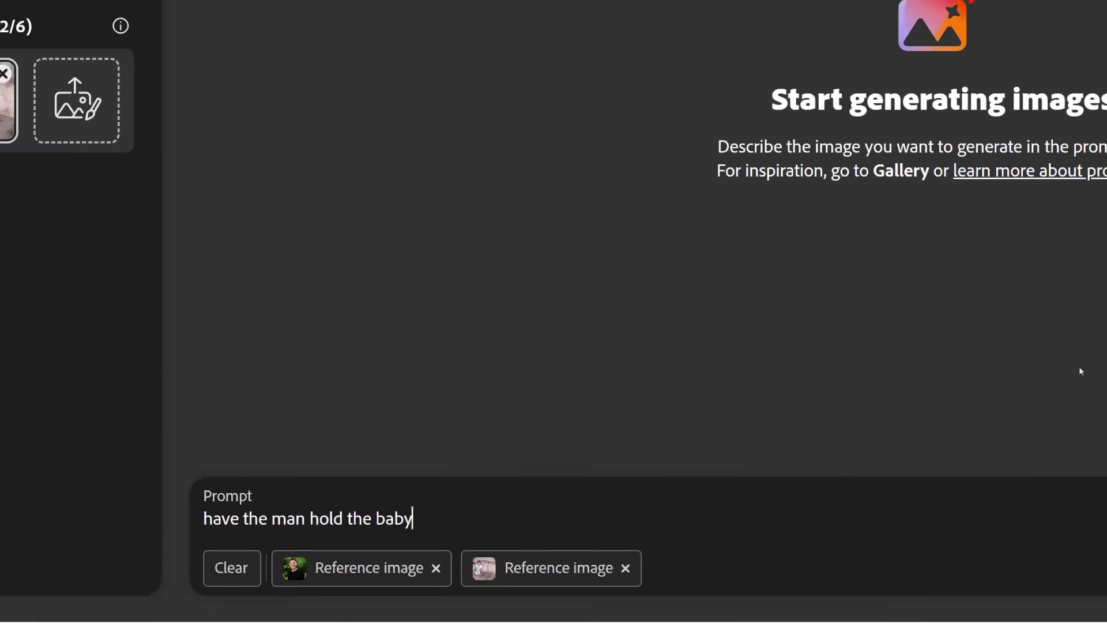
left_click(1048, 591)
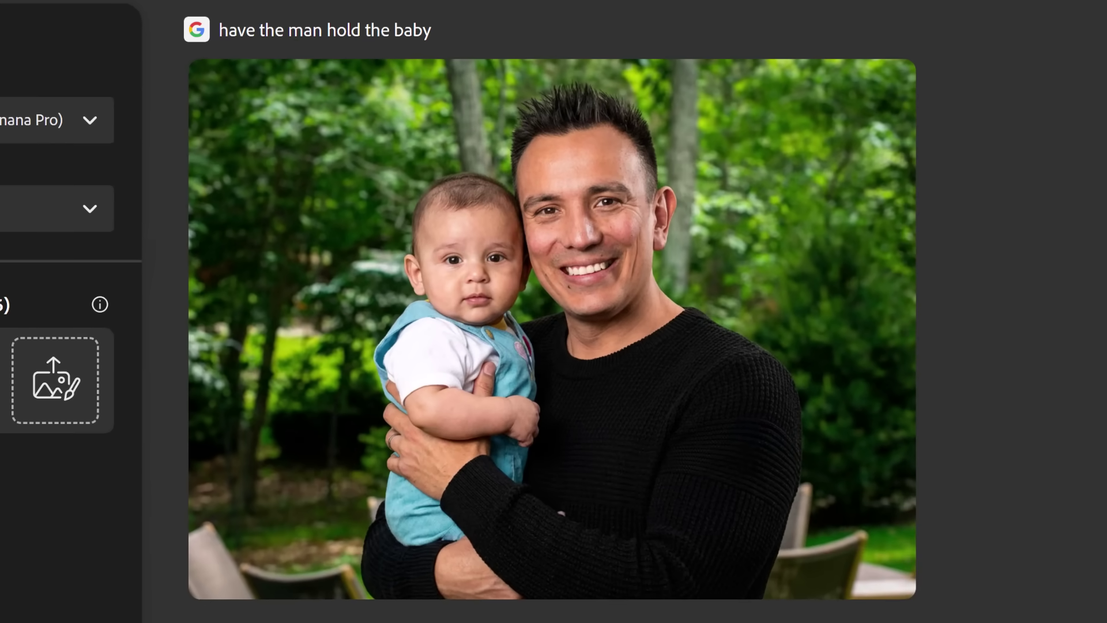
mouse_move(609, 459)
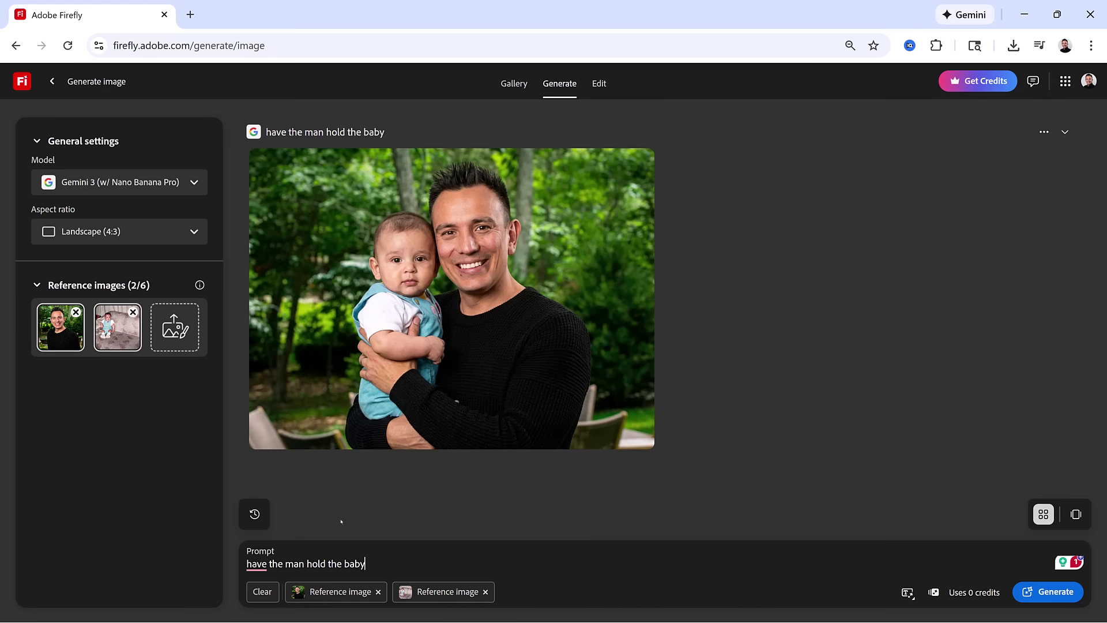
- Start a new board from the home page and add jr-outdoor.jpg to it
left_click(35, 88)
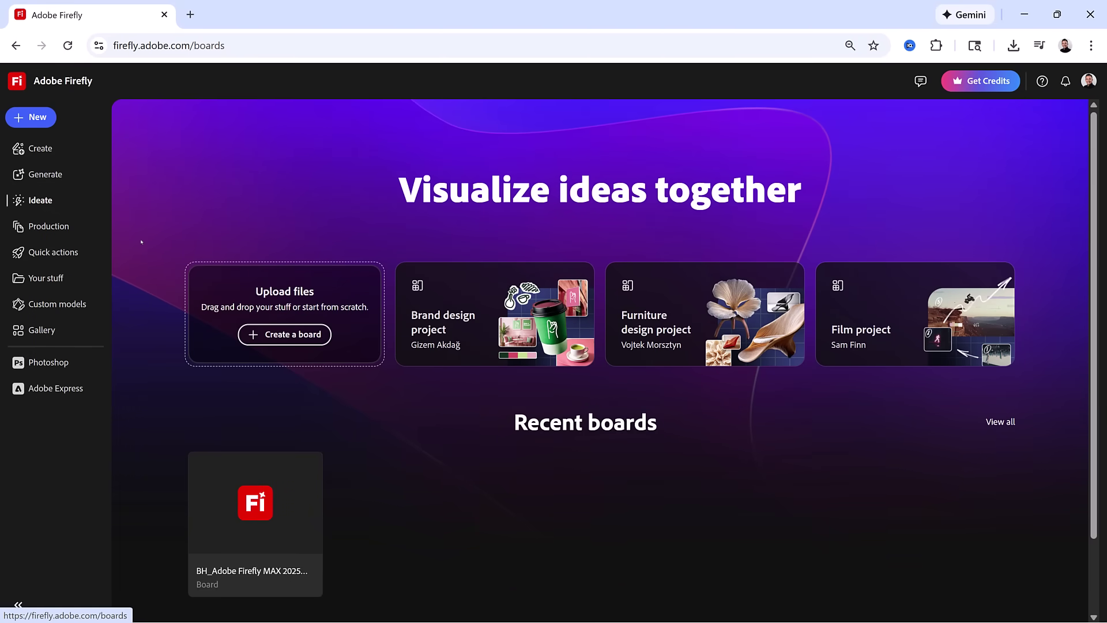
left_click(286, 340)
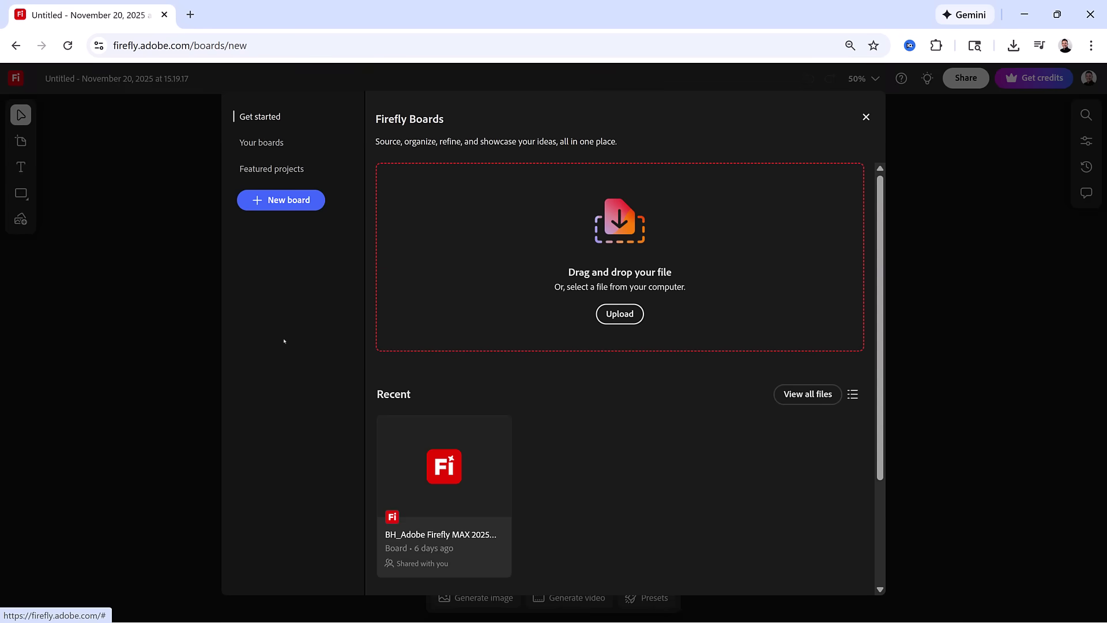
left_click(633, 318)
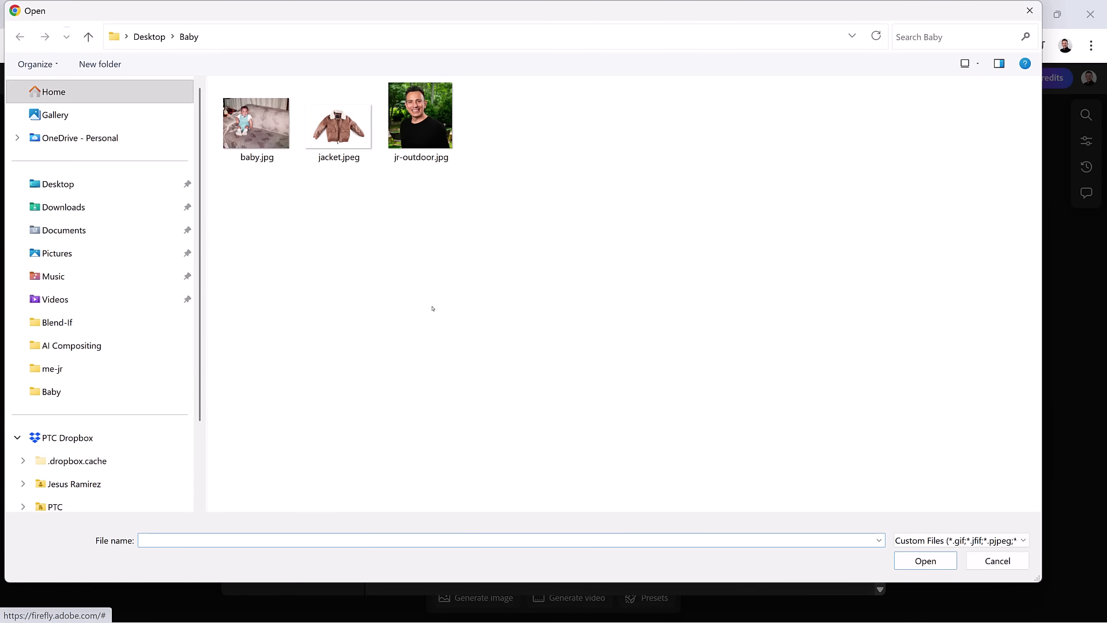
double_click(398, 118)
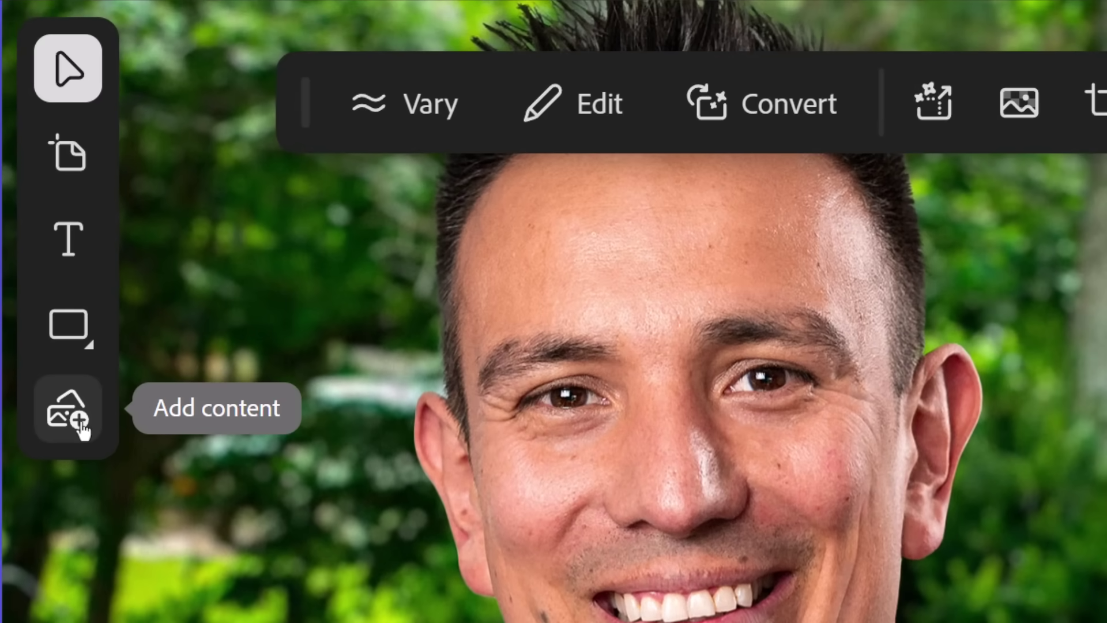
- Upload jacket.jpeg to the board and position it beside the portrait
left_click(82, 428)
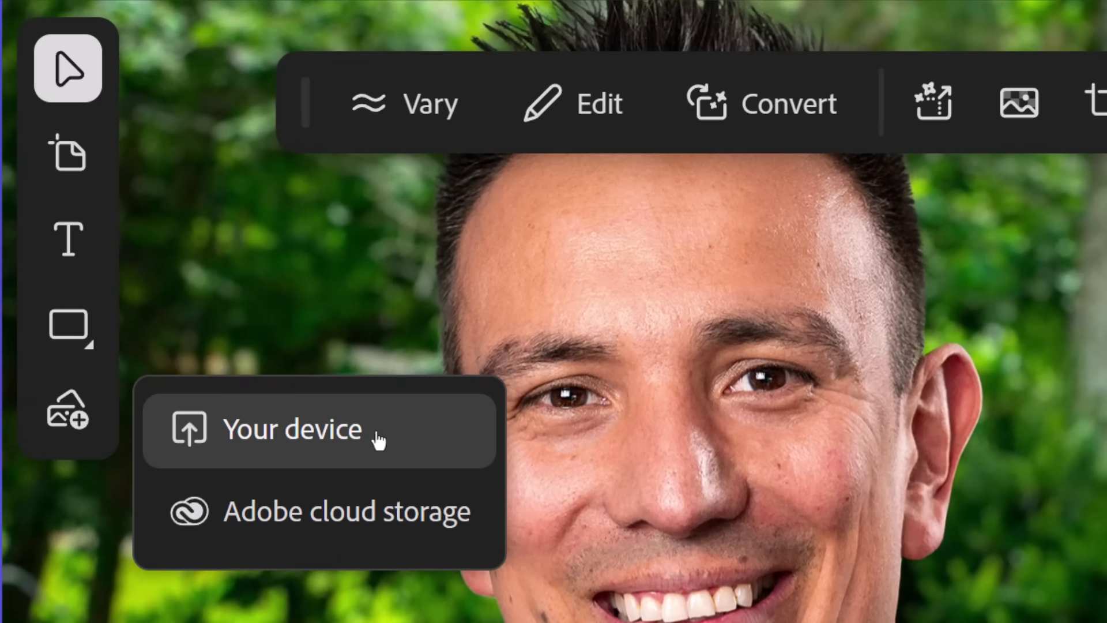
left_click(386, 438)
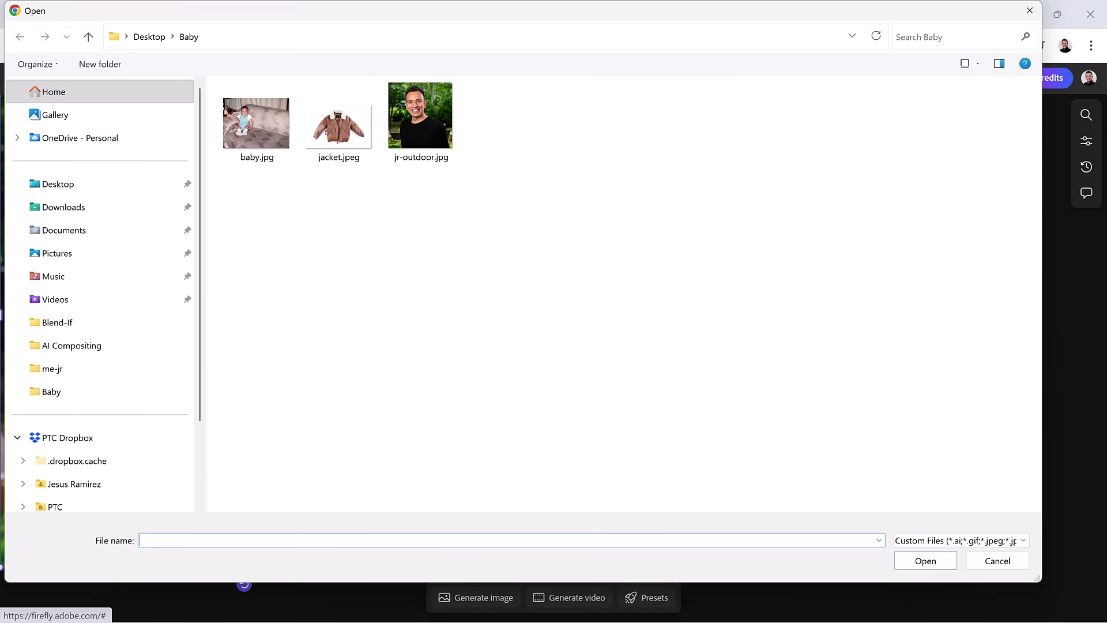
double_click(335, 131)
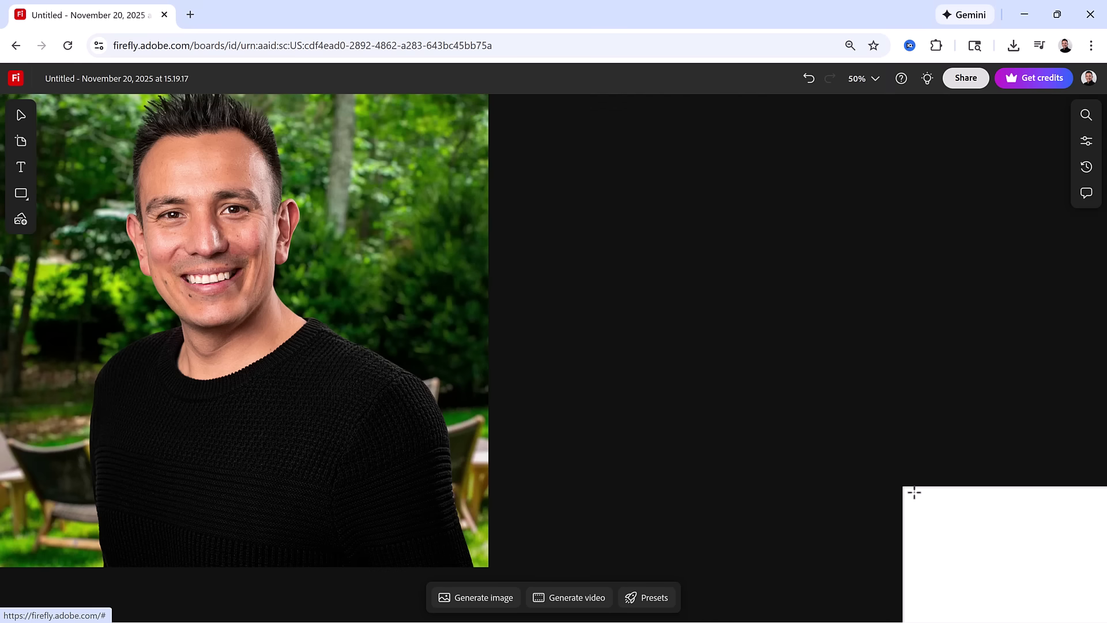
left_click(934, 504)
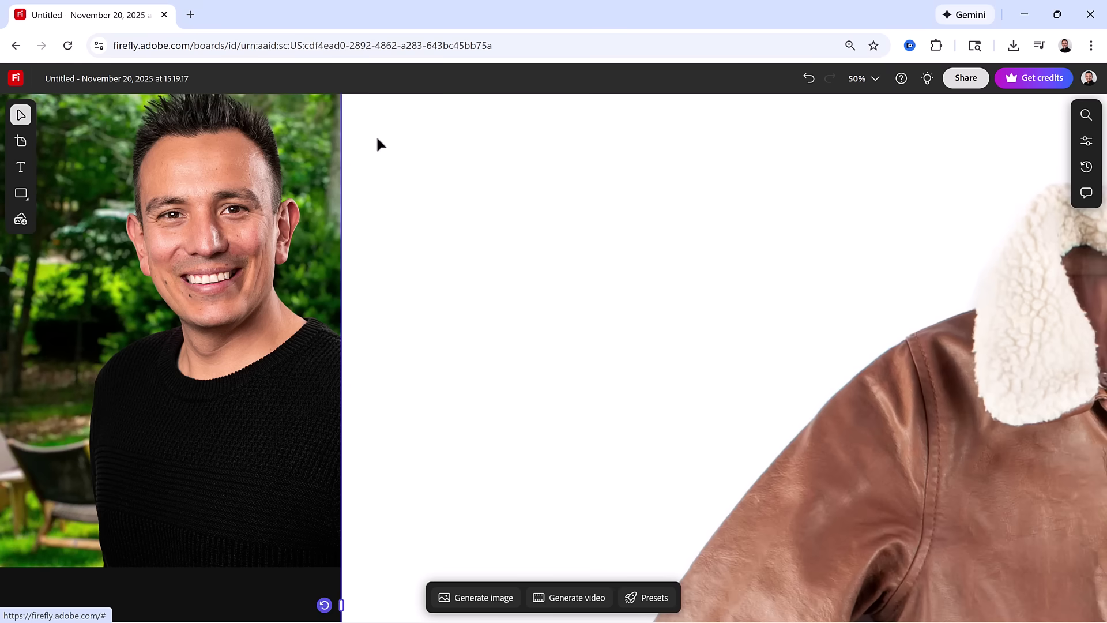
left_click_drag(376, 143, 513, 192)
- Shrink the portrait and move it into the left area of the board
left_click(258, 264)
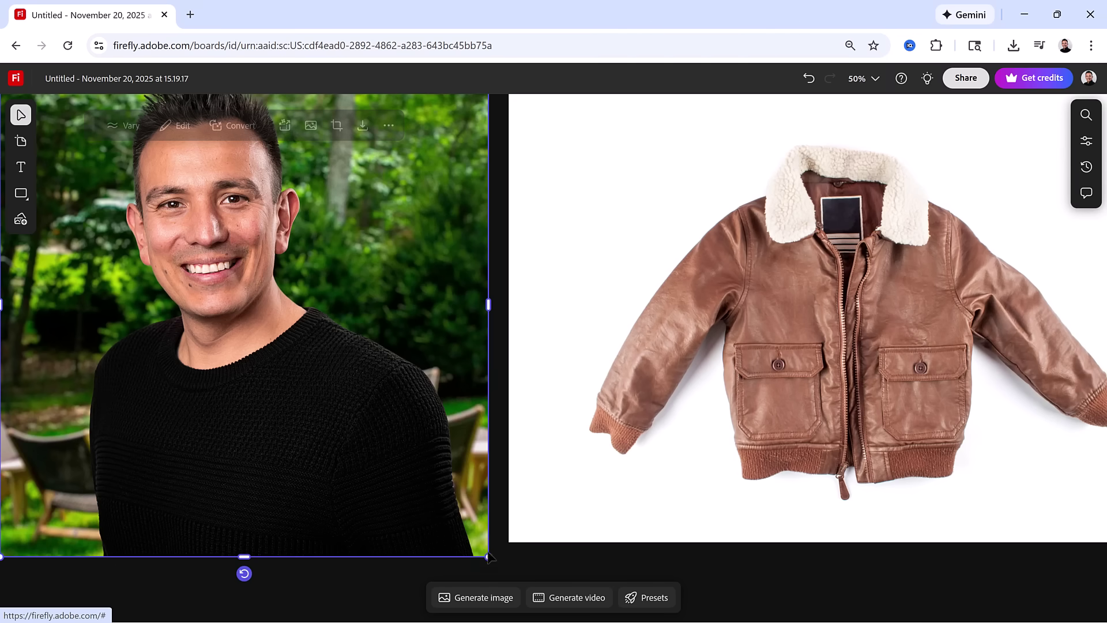
left_click_drag(489, 557, 329, 390)
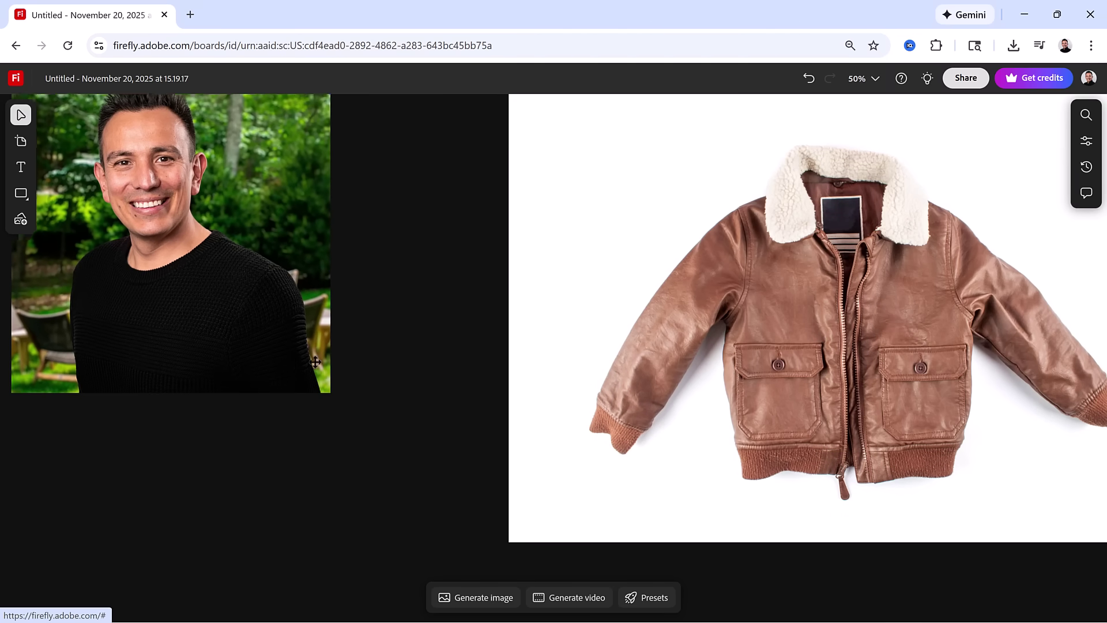
left_click_drag(260, 328, 396, 417)
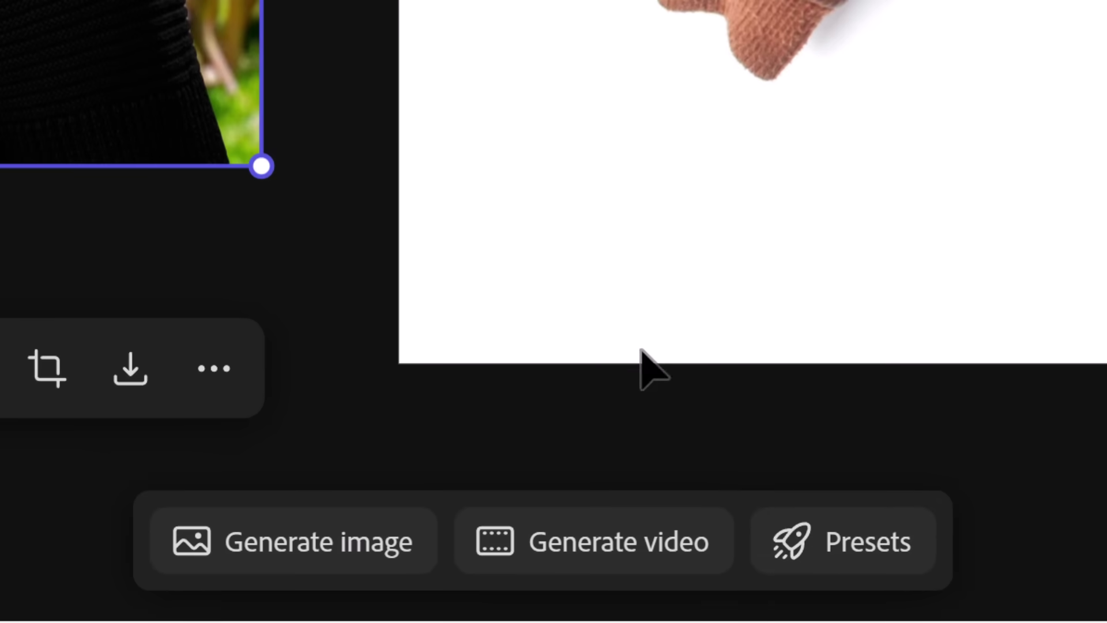
- Choose the Virtual try-on preset, picking the portrait as Subject and the leather jacket as Clothing
left_click(880, 565)
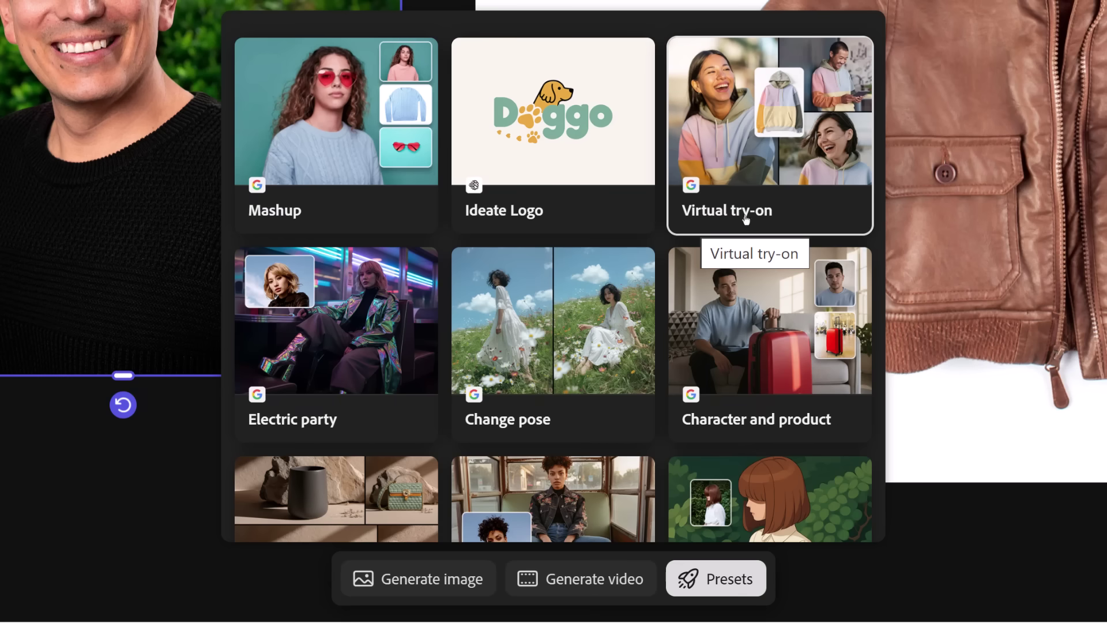
left_click(755, 193)
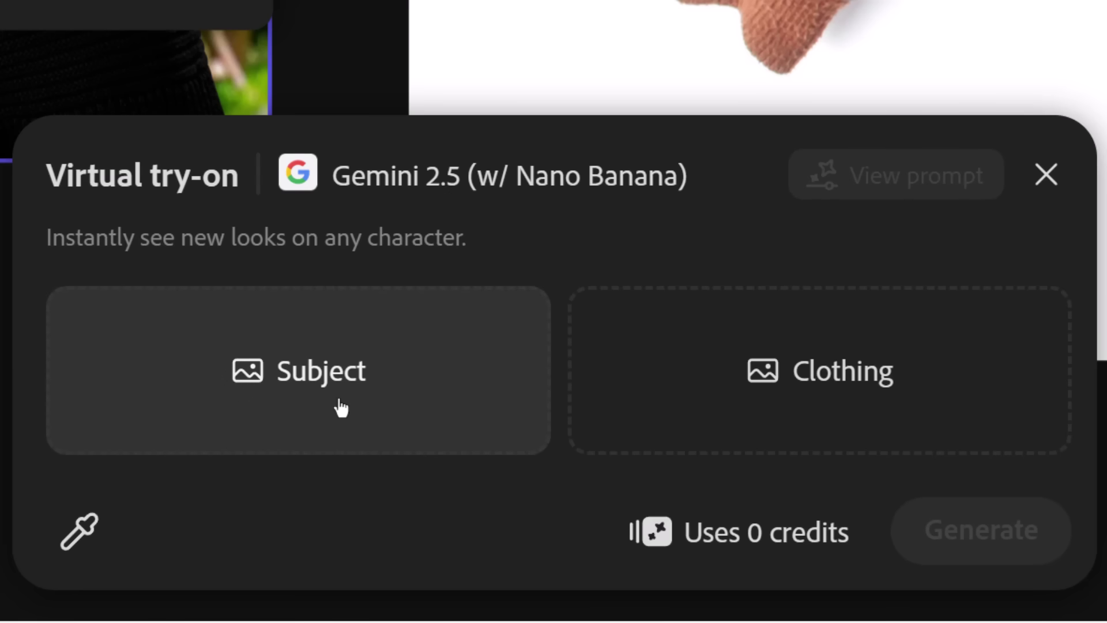
left_click(342, 407)
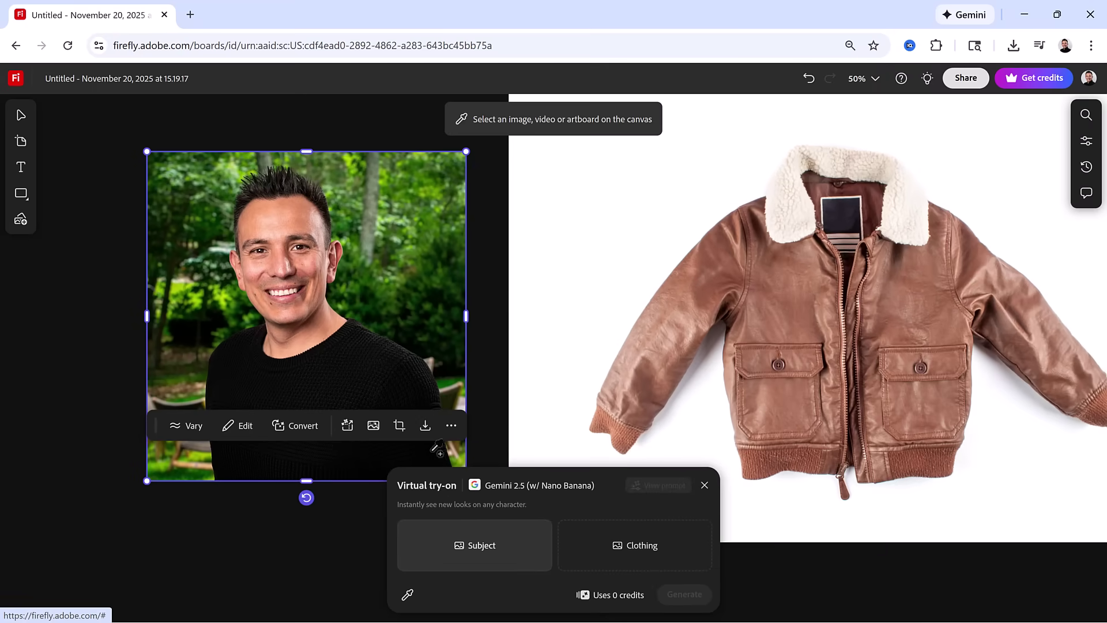
left_click(389, 332)
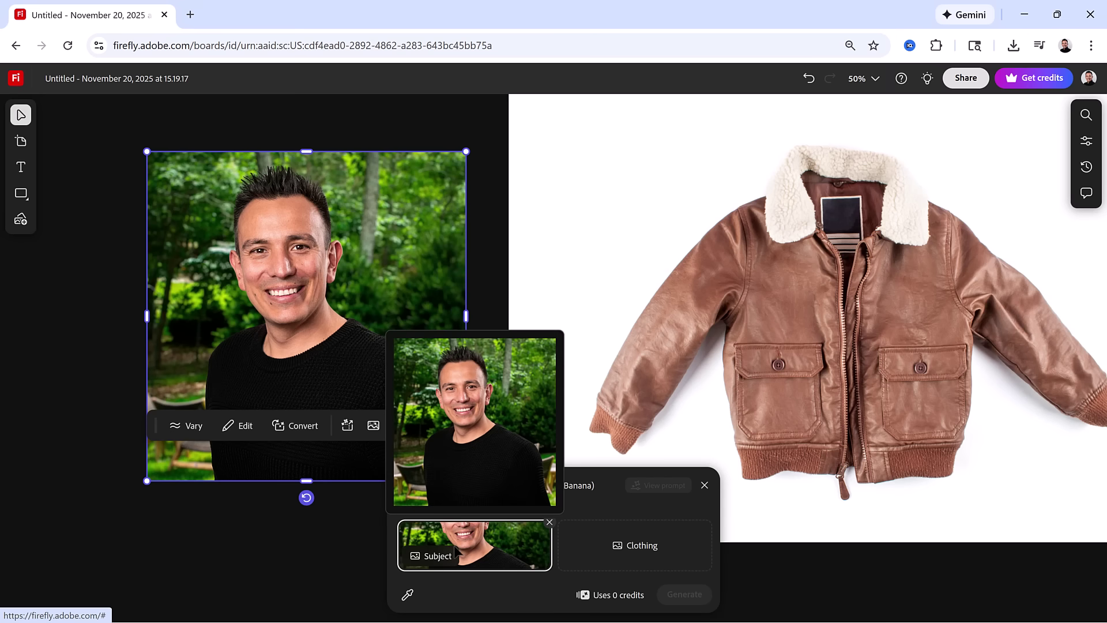
left_click(633, 552)
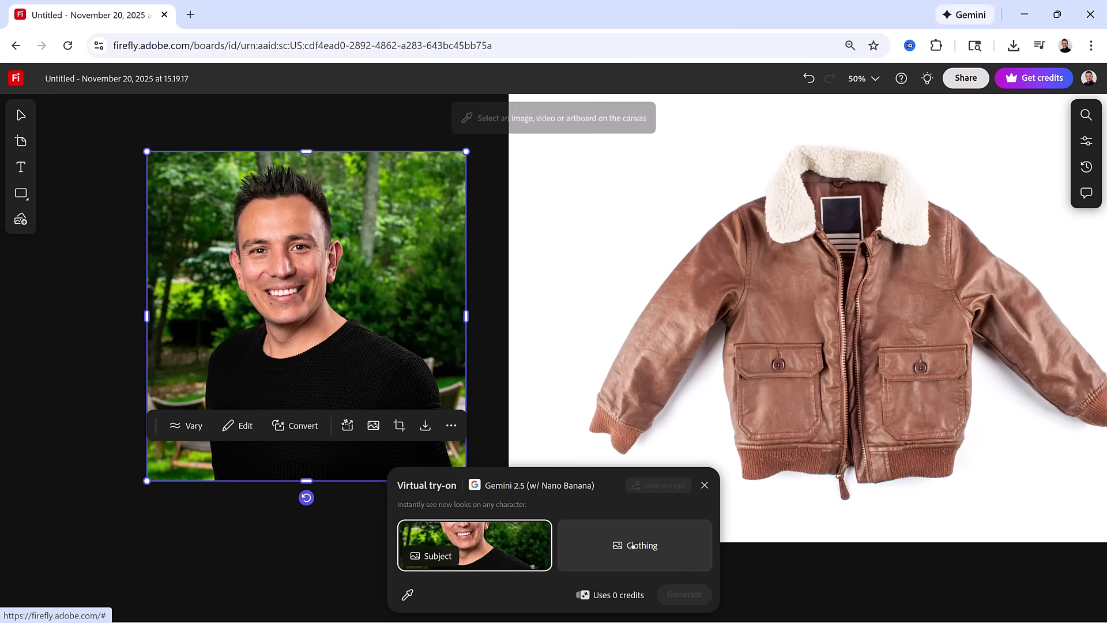
left_click(715, 282)
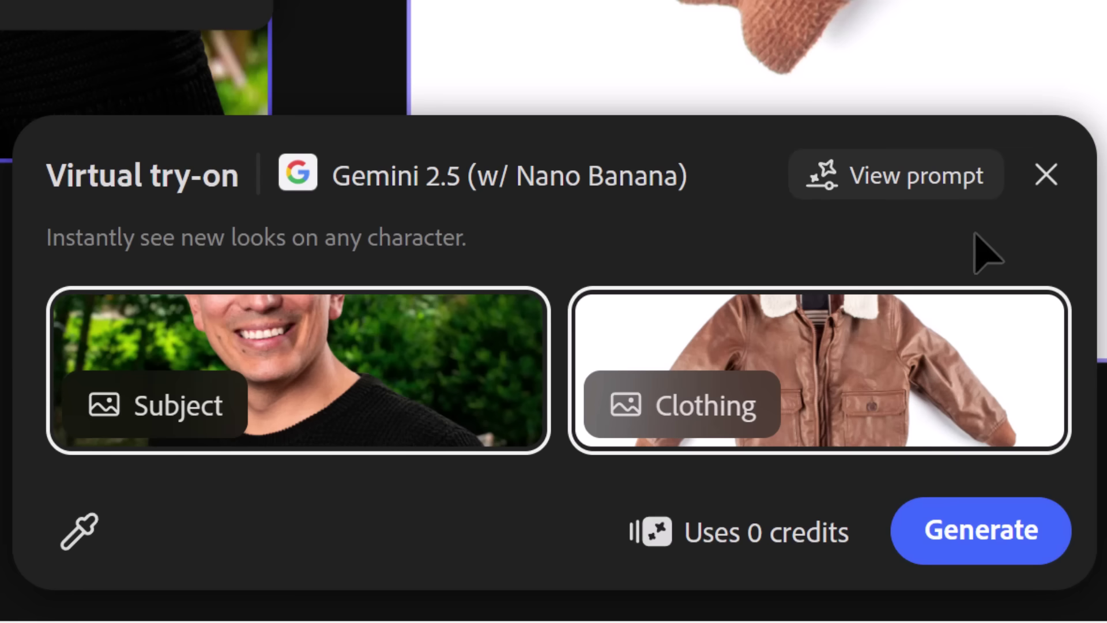
- Generate the try-on using Gemini 3 (w/ Nano Banana Pro) at Portrait aspect ratio
left_click(904, 183)
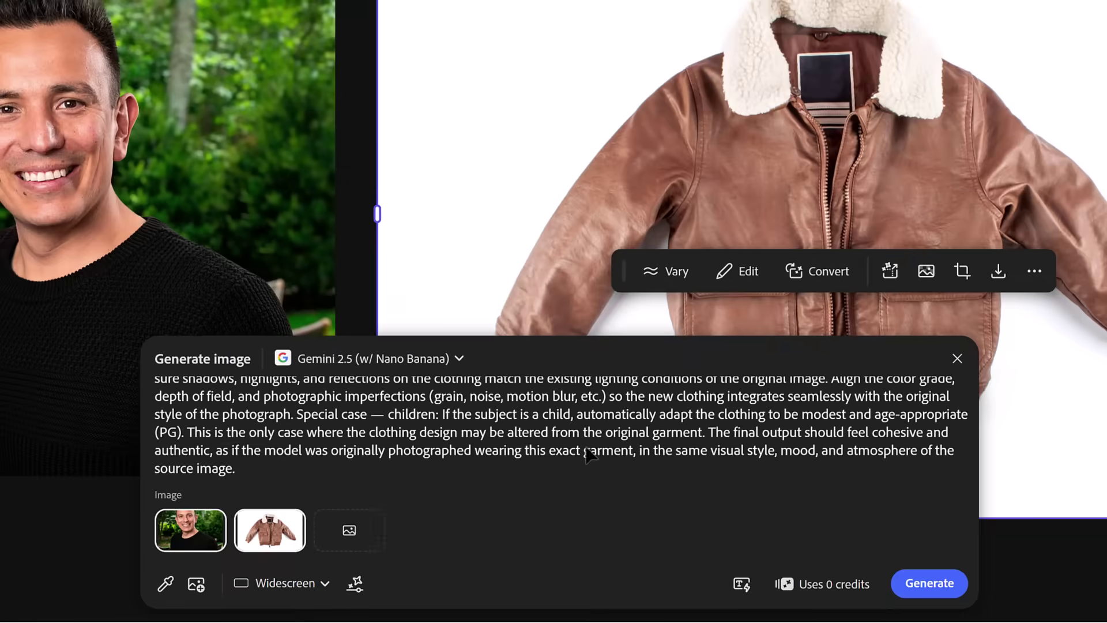
left_click(380, 362)
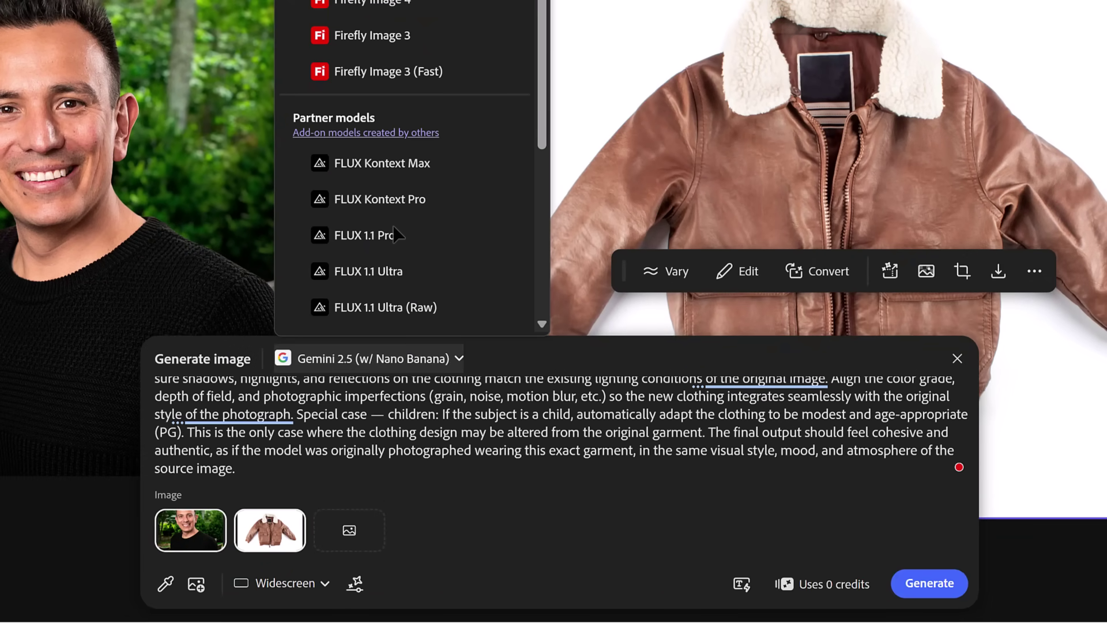
scroll(394, 233, "down", 3)
left_click(403, 153)
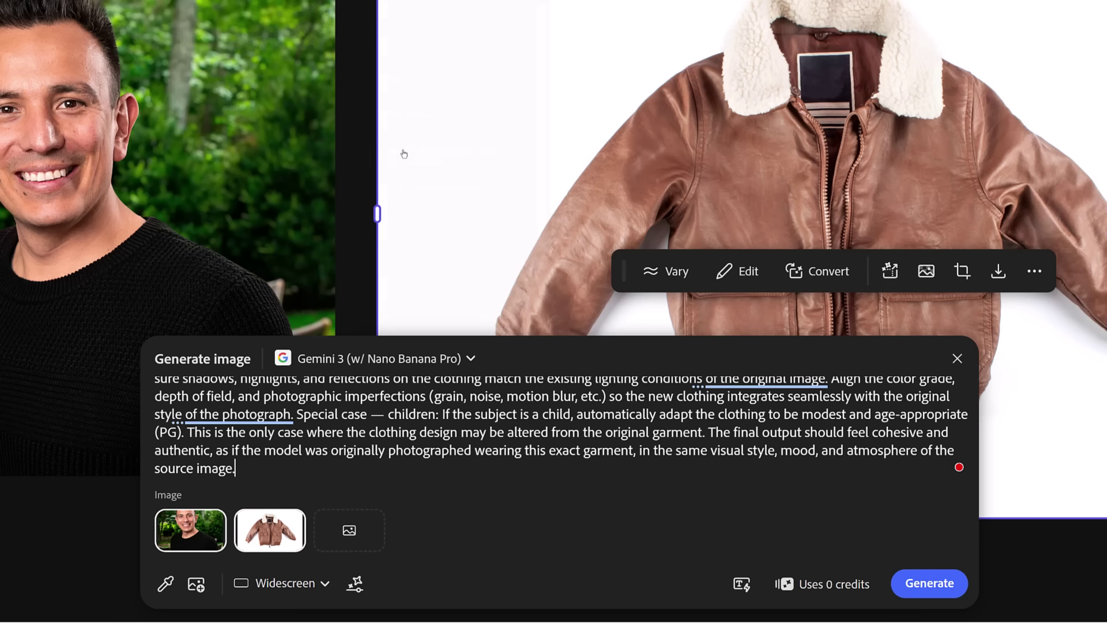
left_click(298, 586)
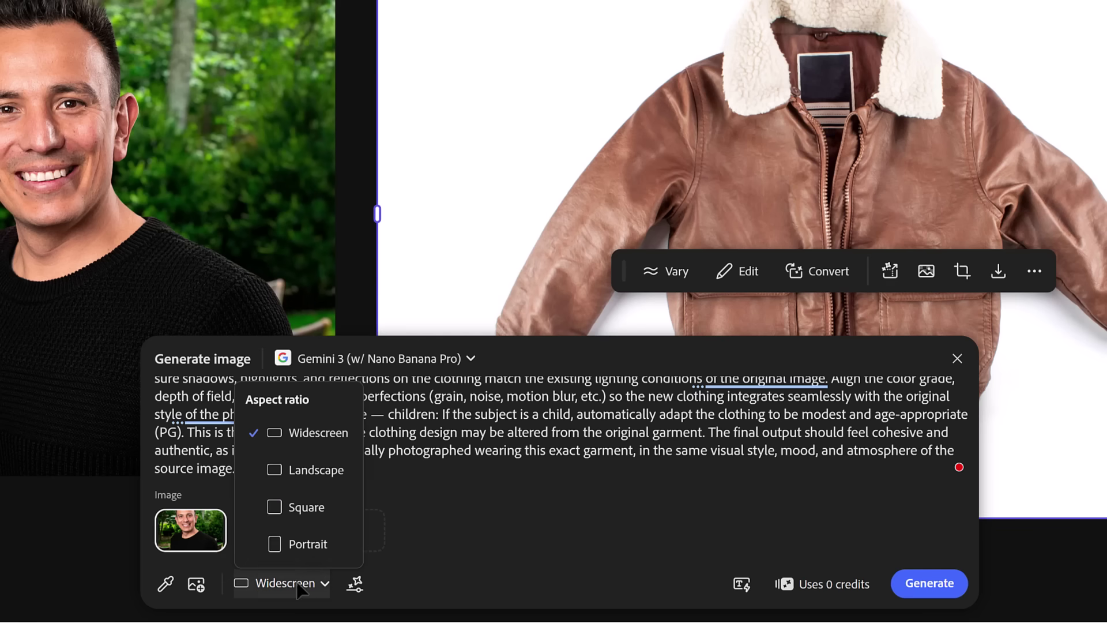
left_click(307, 544)
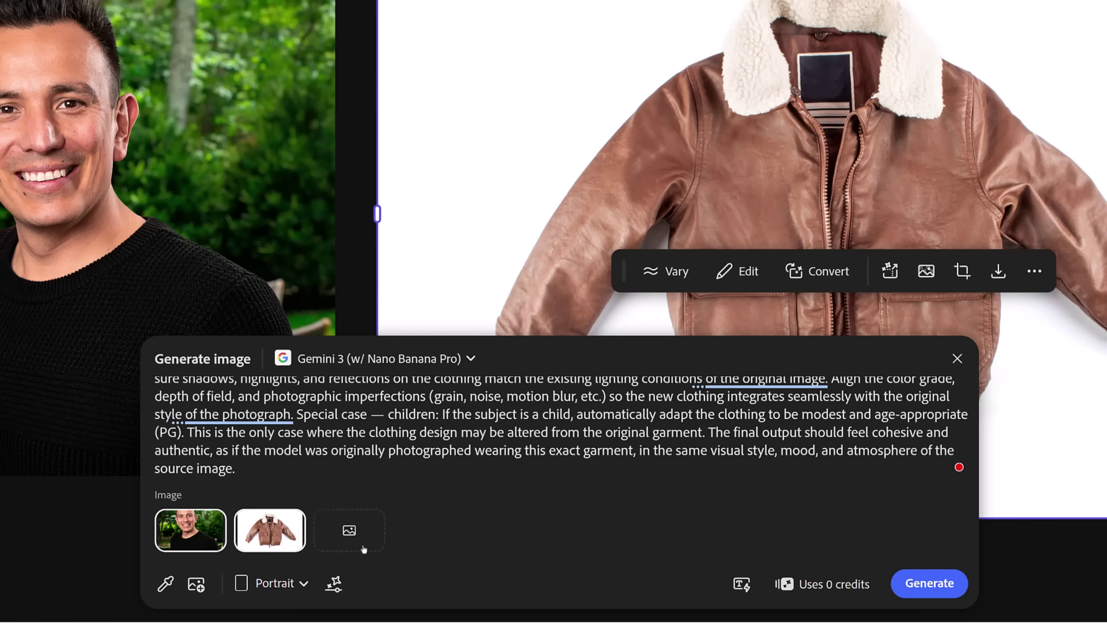
left_click(919, 584)
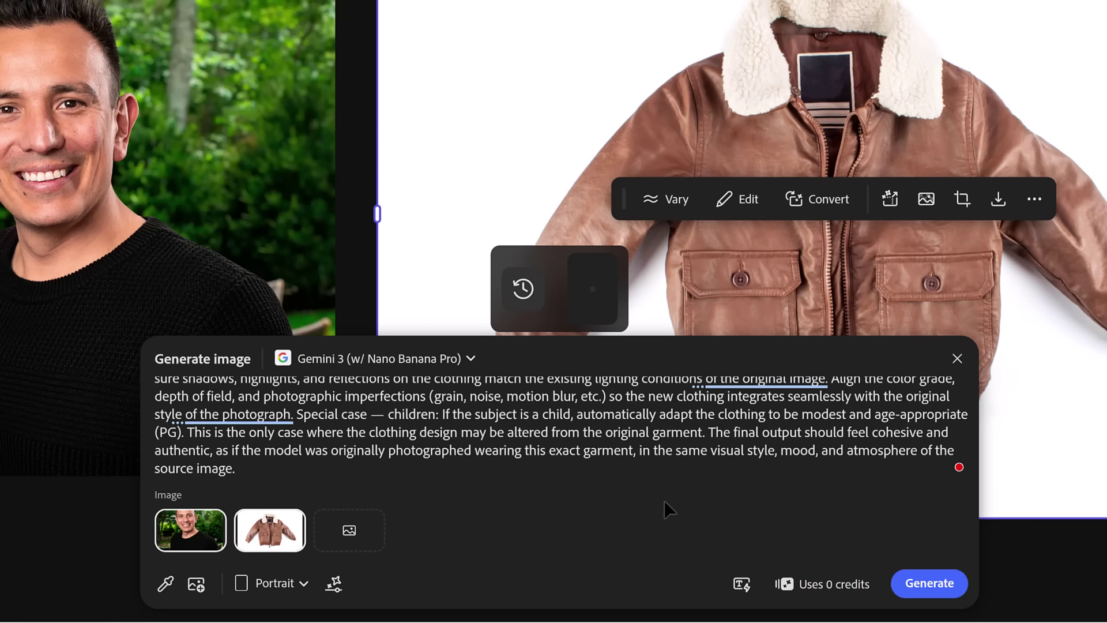
left_click(956, 358)
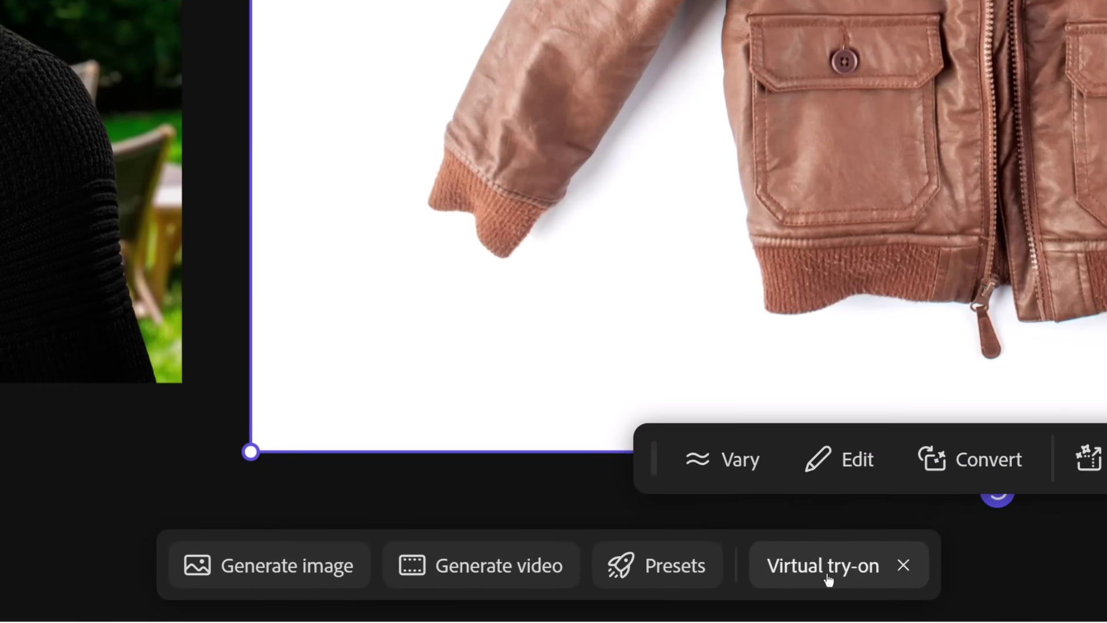
- Place the try-on result from the Virtual try-on history beside the jacket photo on the board
left_click(845, 572)
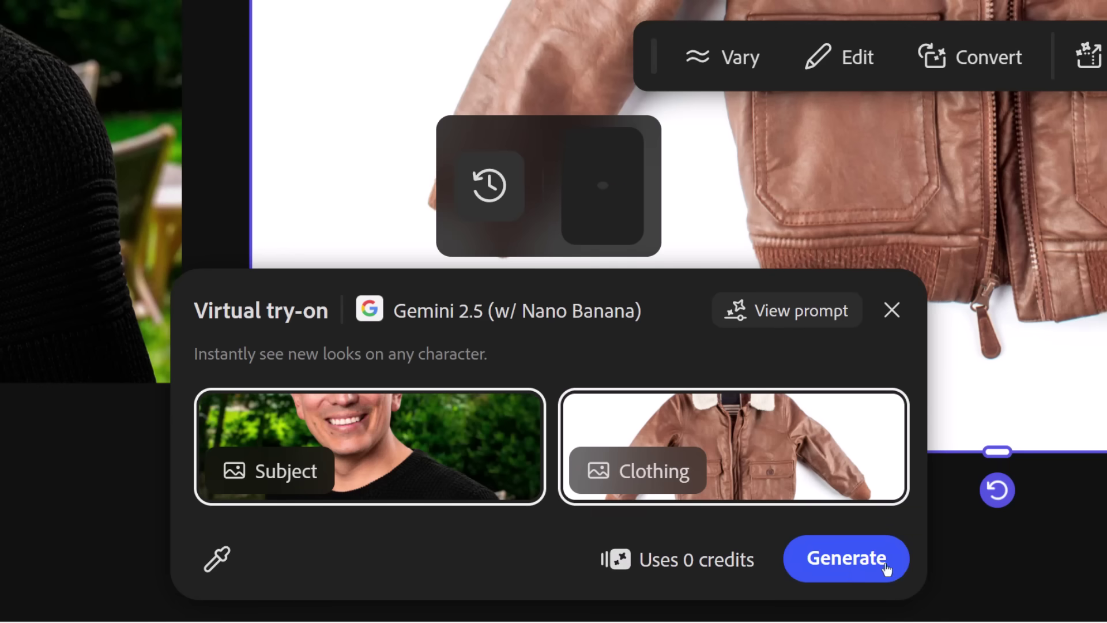
mouse_move(646, 218)
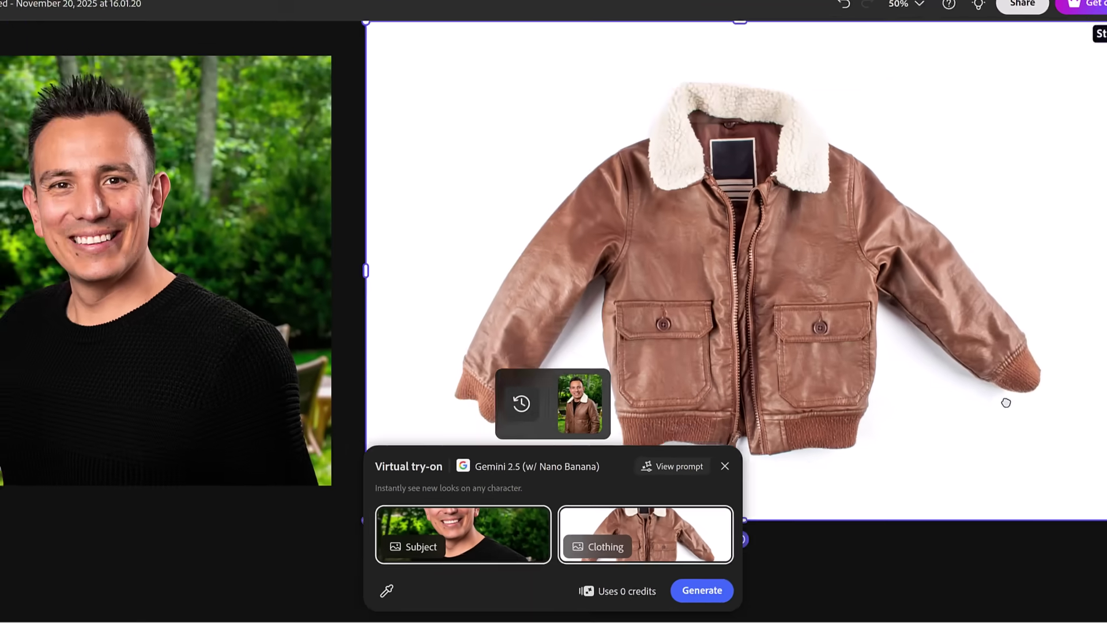
scroll(1006, 403, "right", 10)
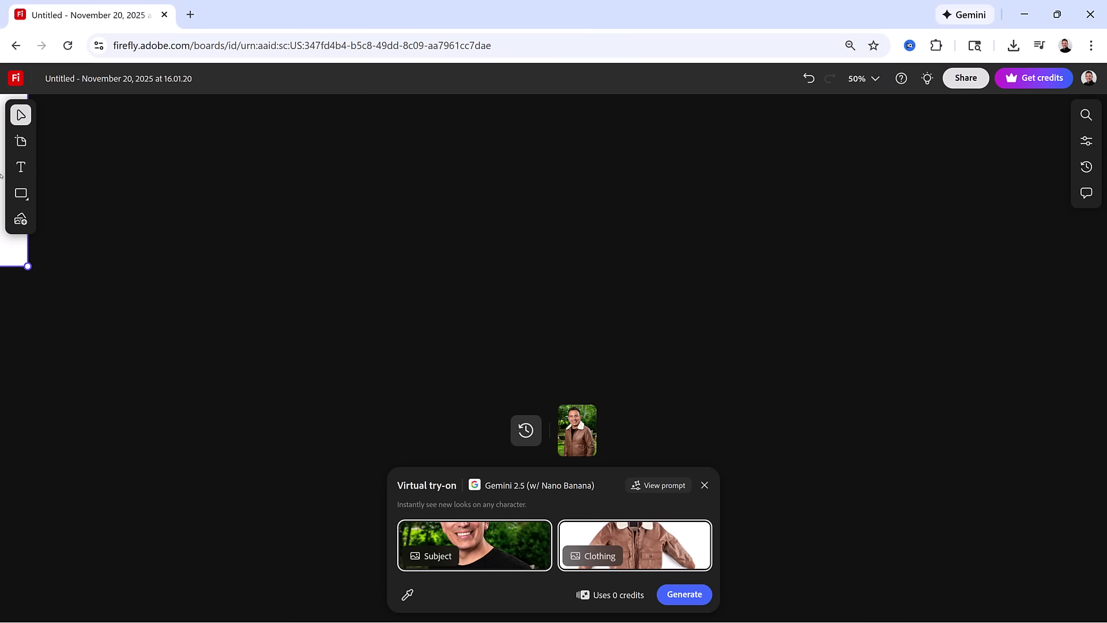
mouse_move(579, 430)
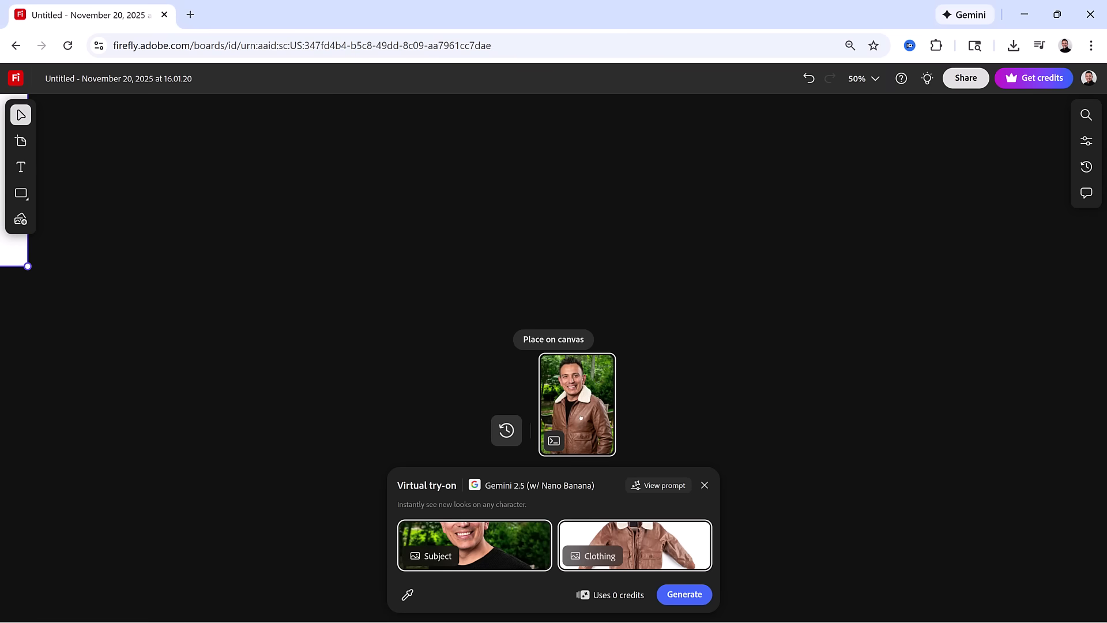
left_click_drag(581, 417, 48, 134)
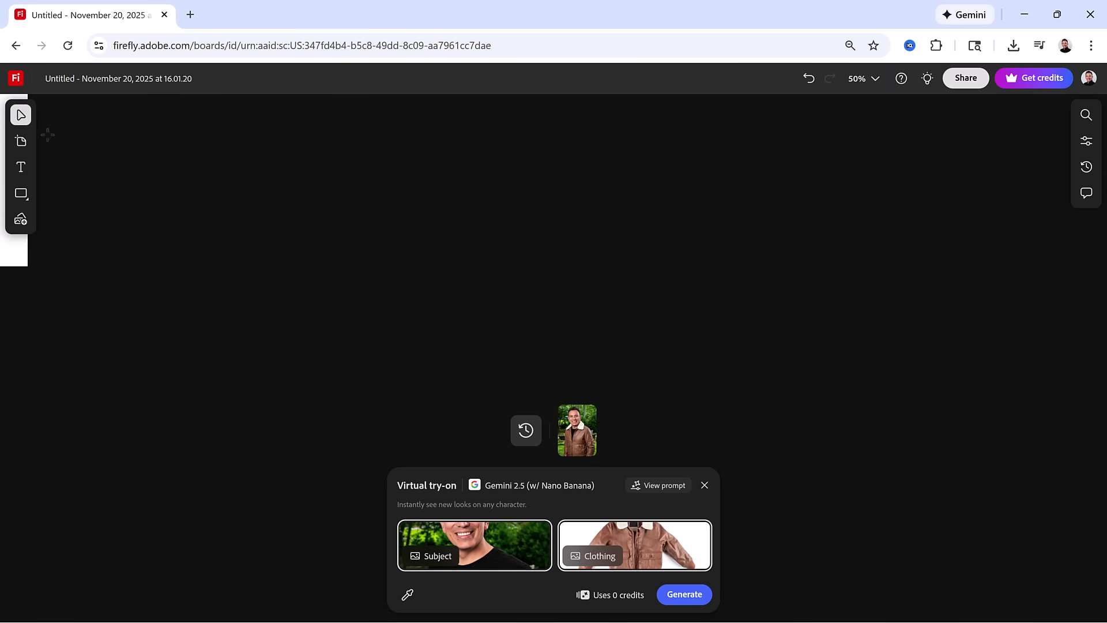
scroll(568, 277, "left", 8)
scroll(1006, 331, "up", 4)
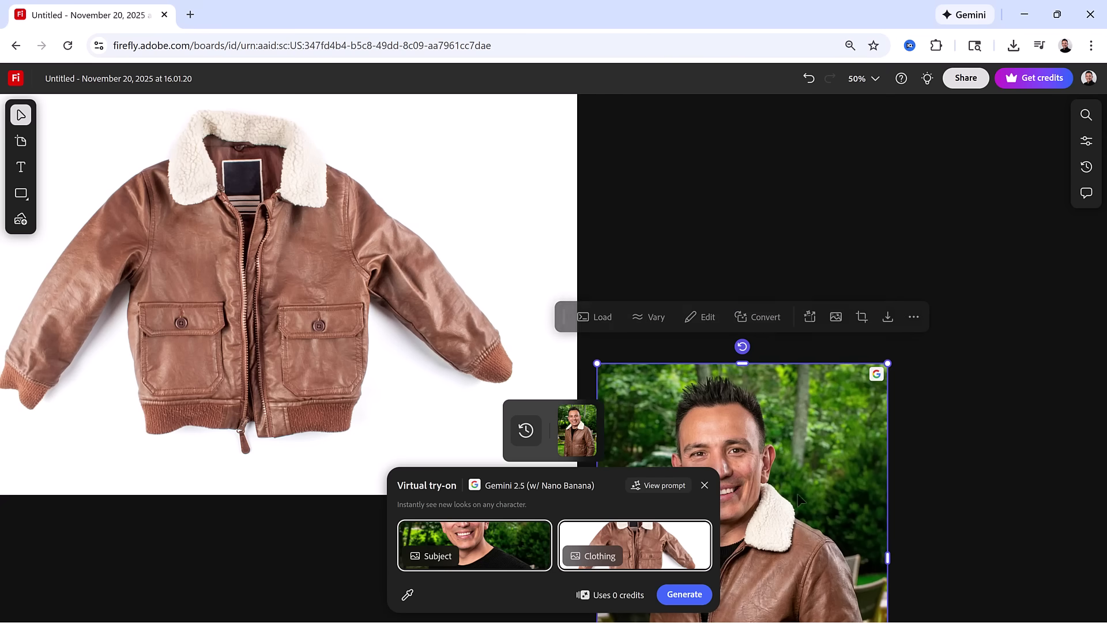
left_click_drag(797, 493, 829, 253)
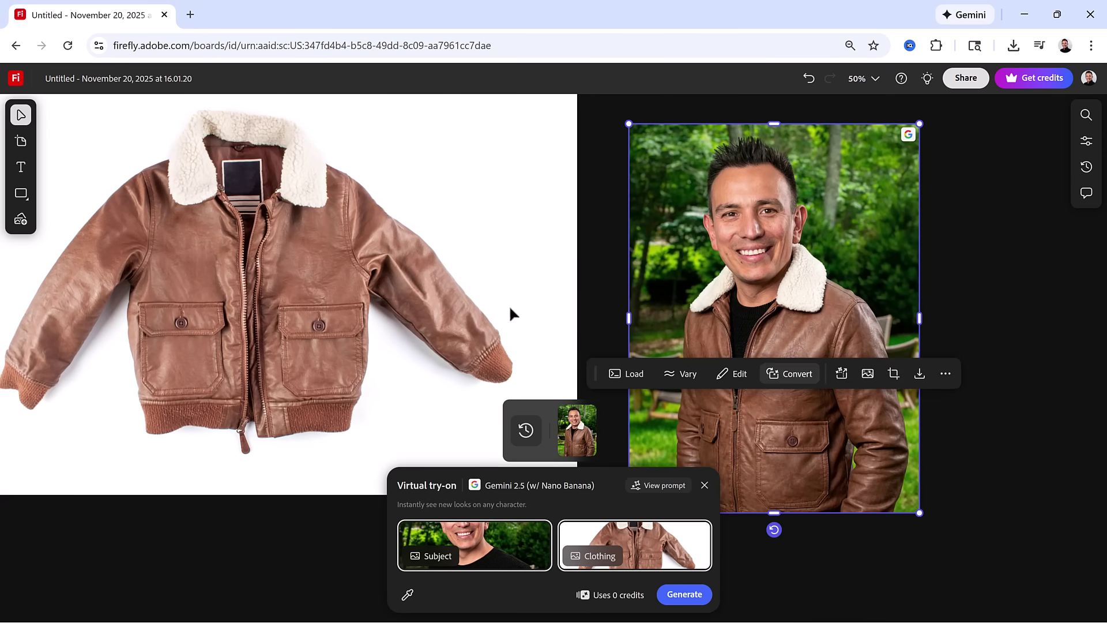
left_click(998, 576)
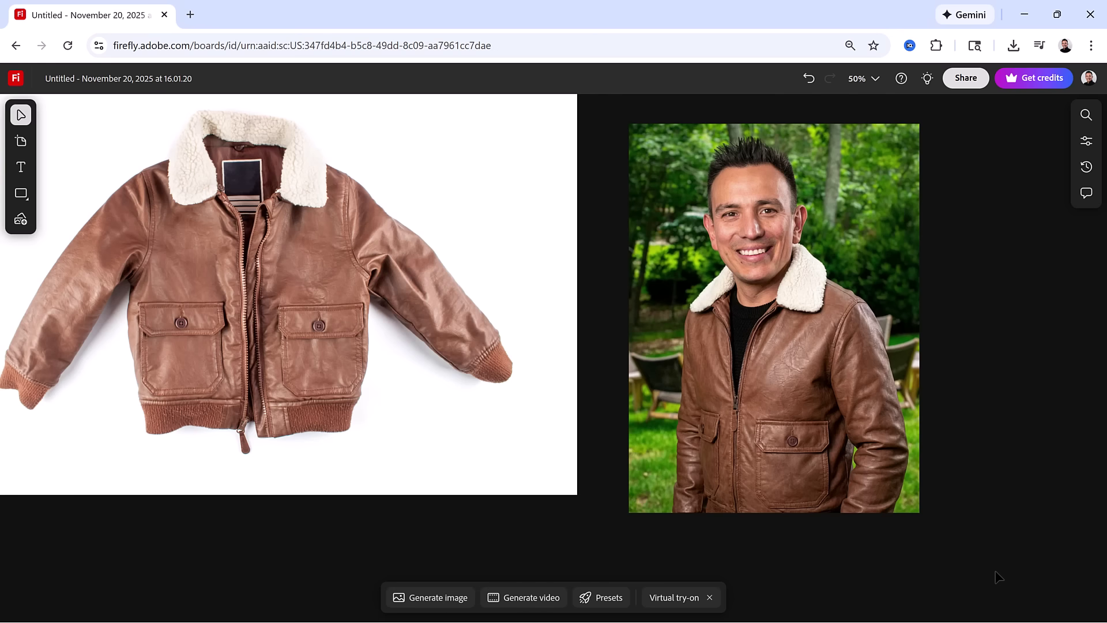
- Select the generated try-on portrait on the board
left_click(857, 444)
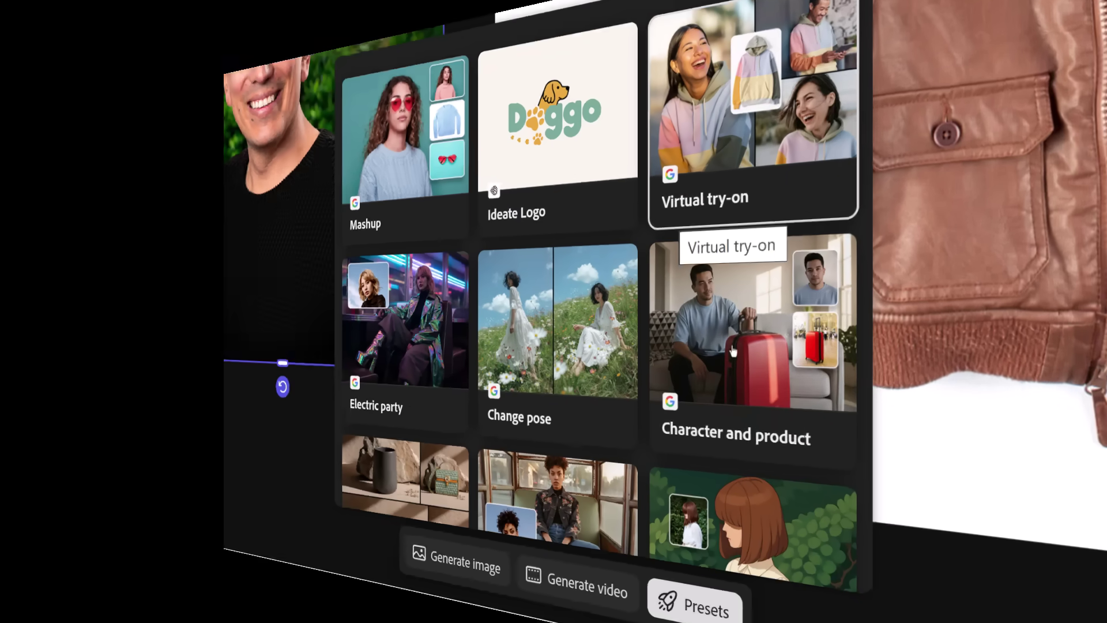
- Choose the Virtual try-on preset and reveal its full prompt in Generate image
left_click(689, 224)
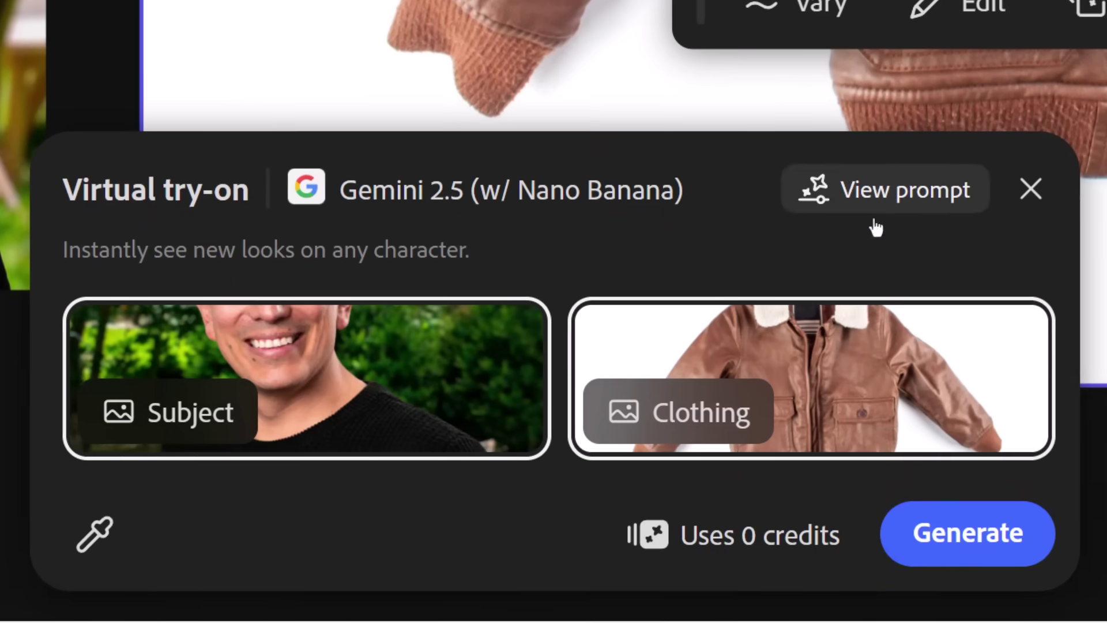
left_click(874, 216)
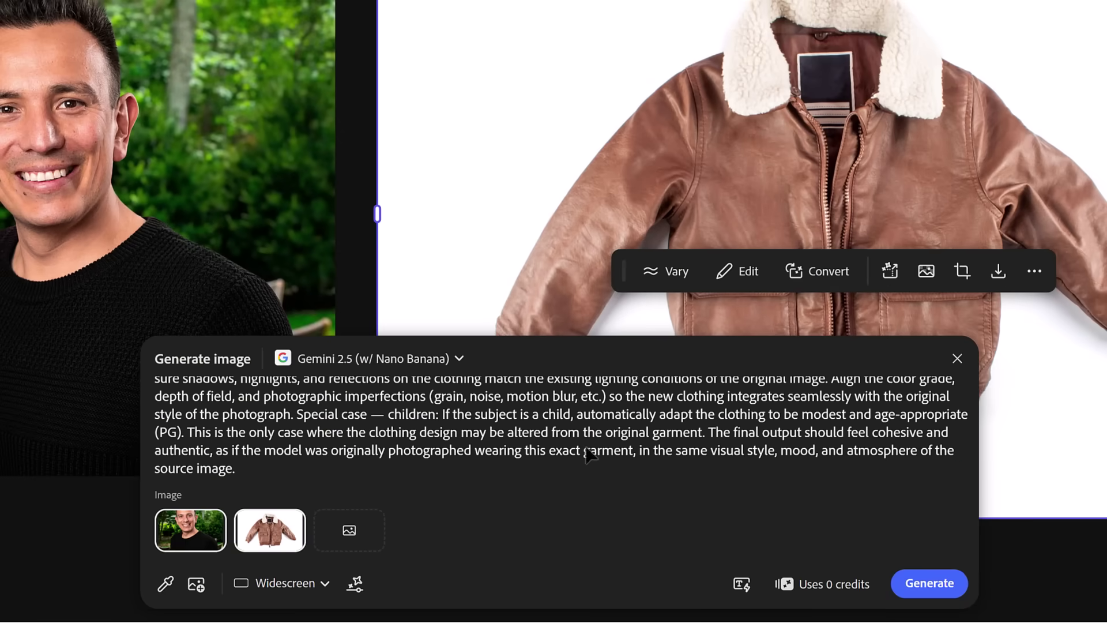